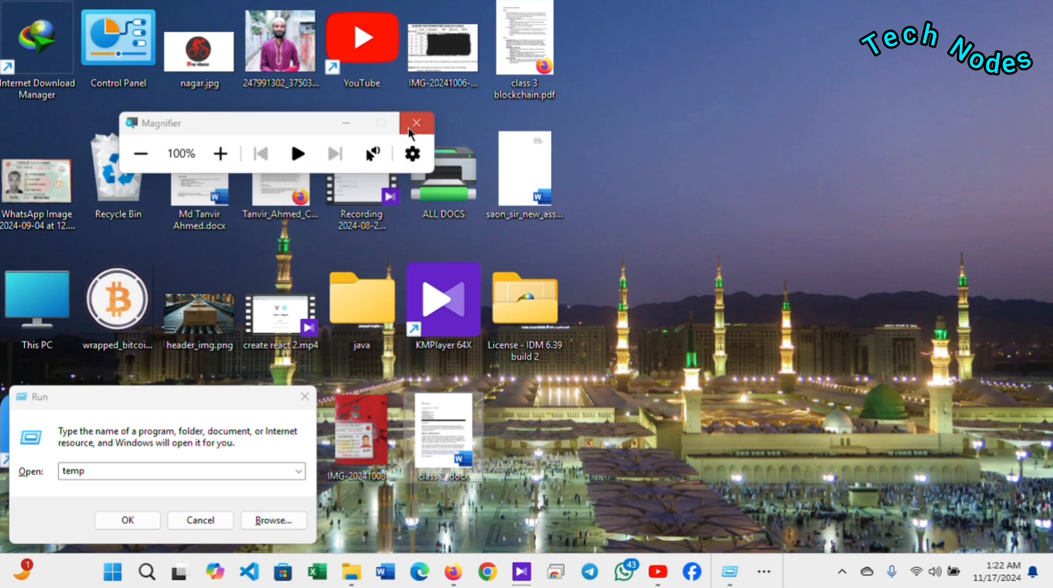
Step: Close the Magnifier, then run the temp command to open the Windows Temp folder and maximize its window
{"action": "left_click", "coordinate": [416, 123]}
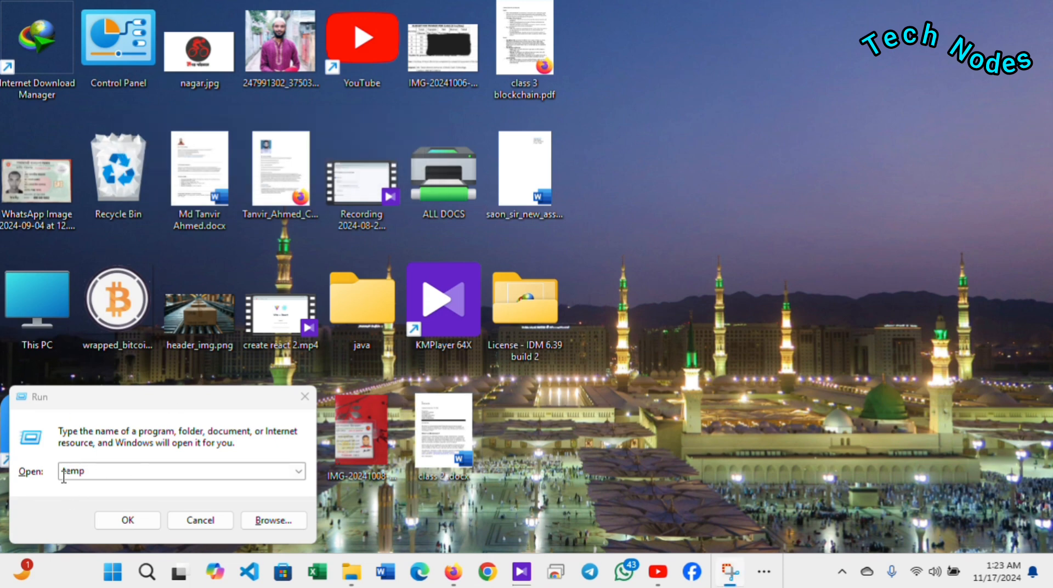
{"action": "left_click", "coordinate": [141, 520]}
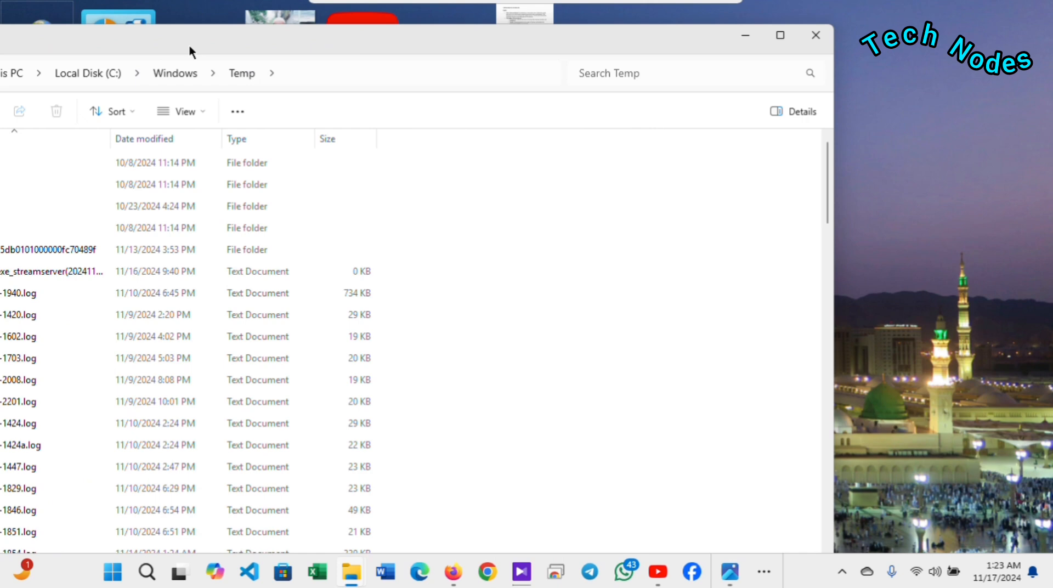
{"action": "left_click_drag", "start_coordinate": [189, 44], "coordinate": [413, 3]}
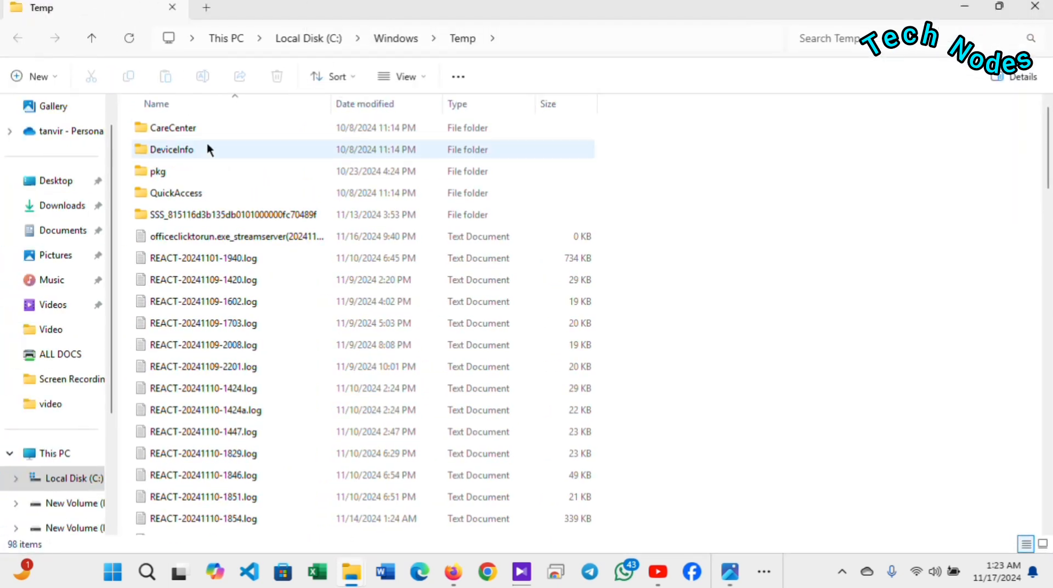
Step: Delete all items in the Windows Temp folder, skipping every item that is in use, and close the folder window
{"action": "left_click", "coordinate": [548, 212]}
{"action": "key", "text": "ctrl+a"}
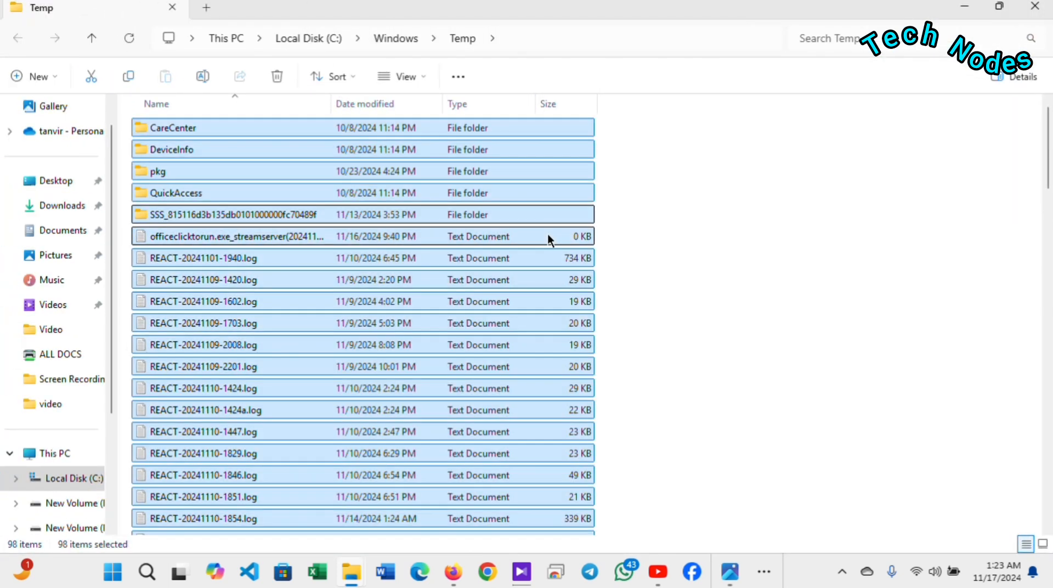
{"action": "left_click", "coordinate": [277, 76]}
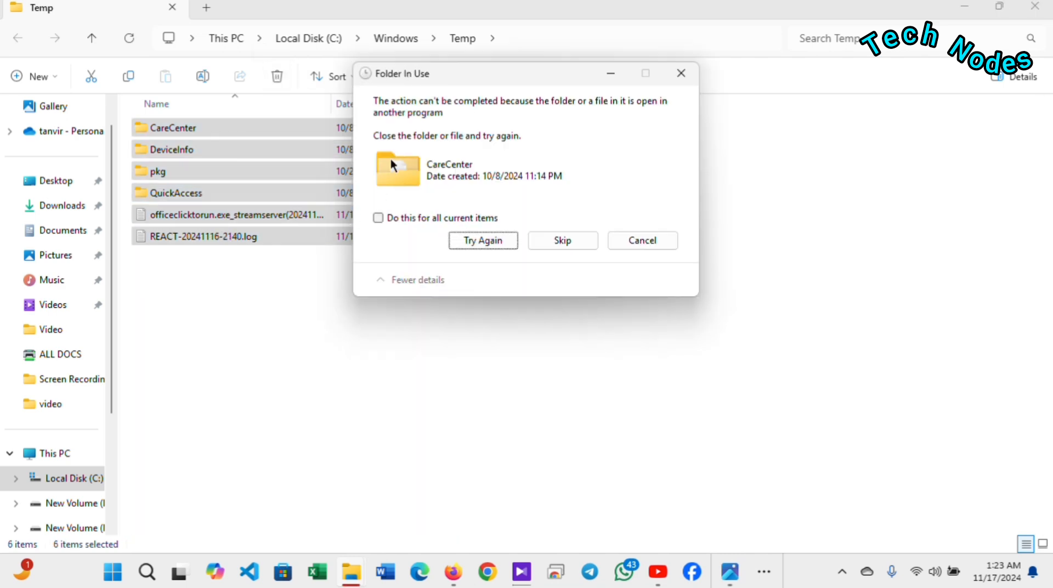
{"action": "left_click", "coordinate": [390, 219]}
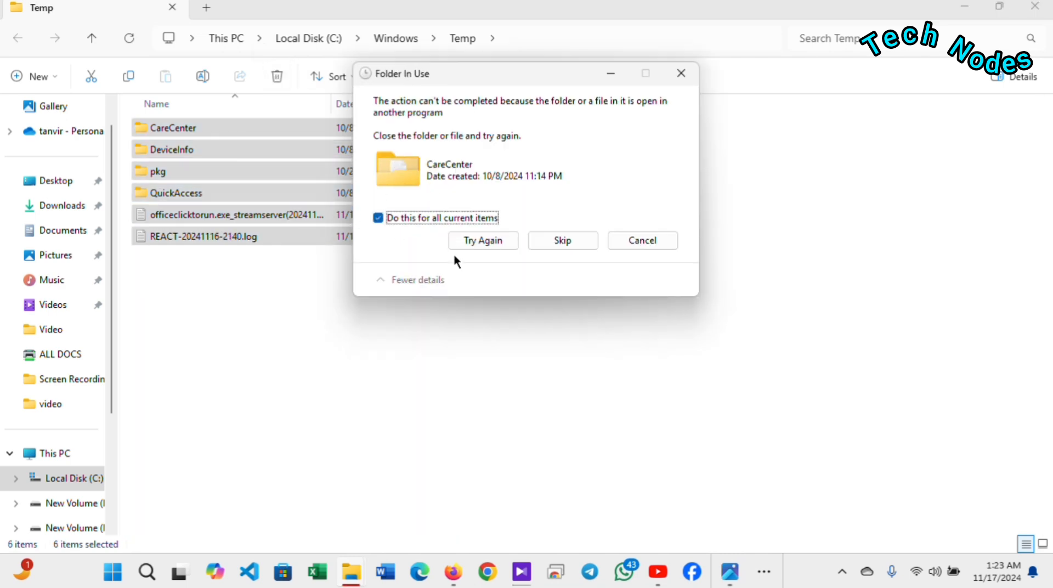
{"action": "left_click", "coordinate": [572, 239]}
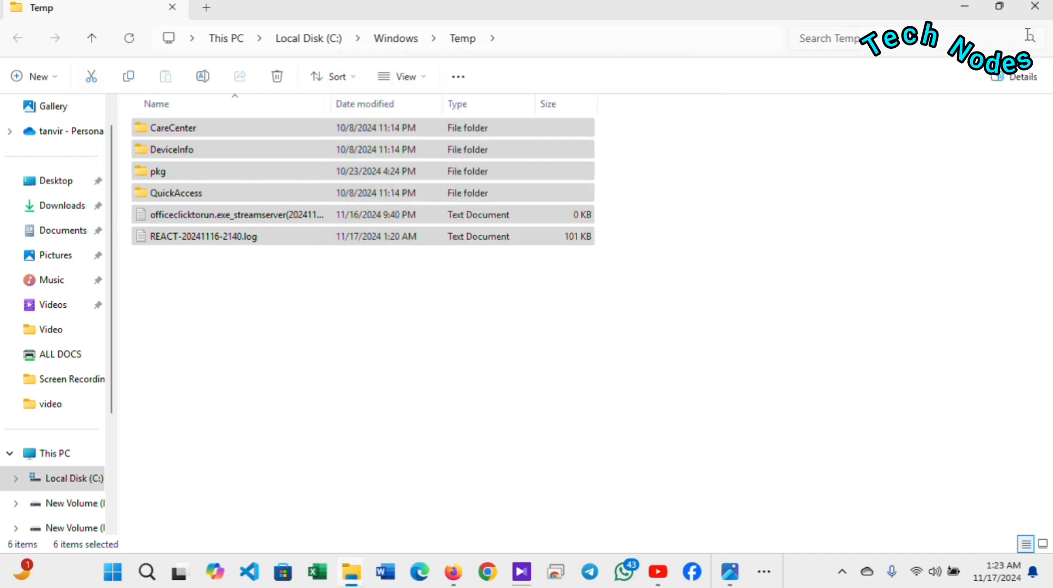
{"action": "left_click", "coordinate": [1034, 7]}
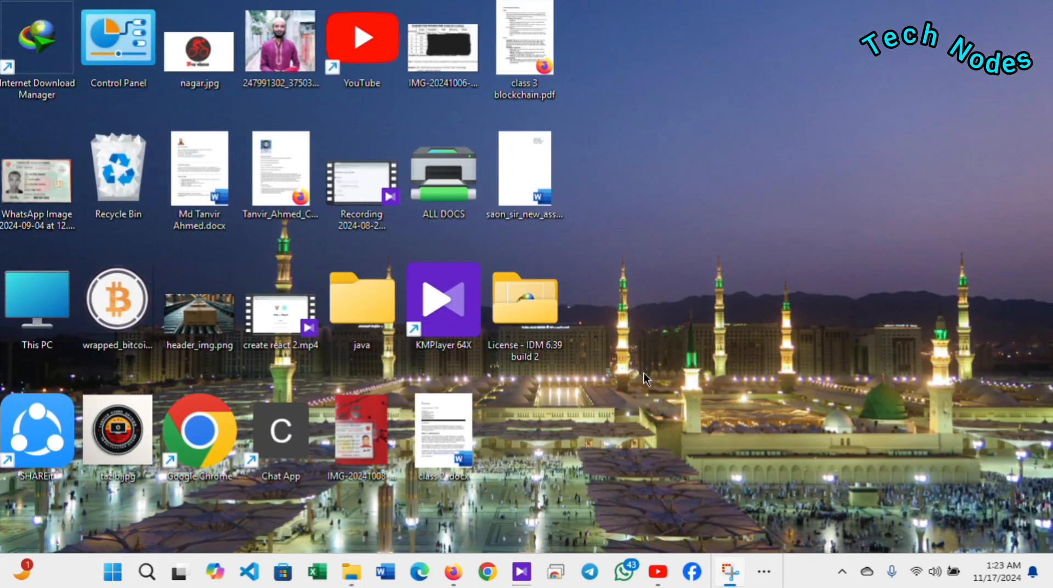
Step: Open the user's local Temp folder by running the %temp% command from the Run dialog
{"action": "key", "text": "super+r"}
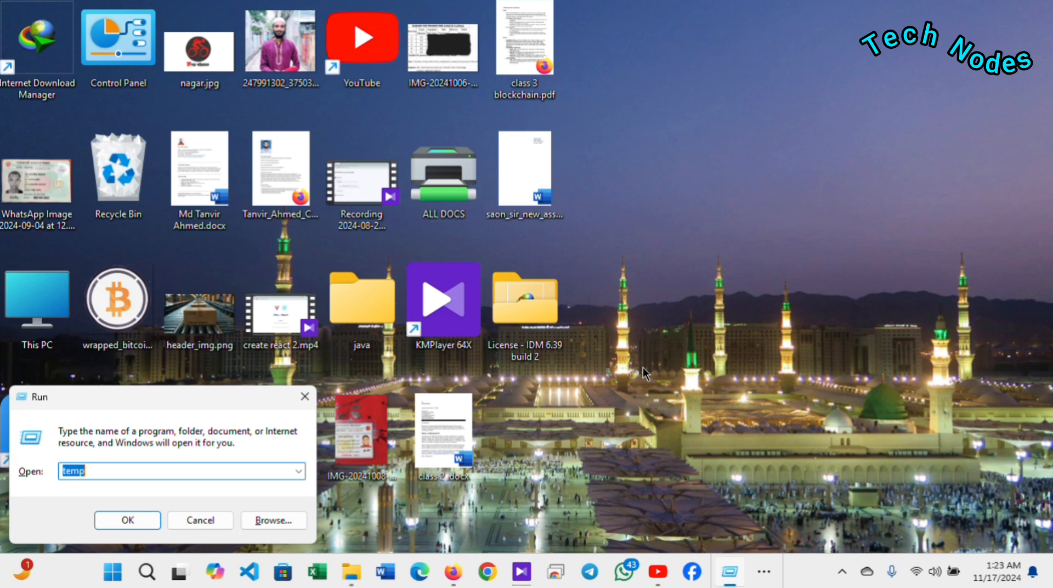
{"action": "left_click", "coordinate": [298, 472]}
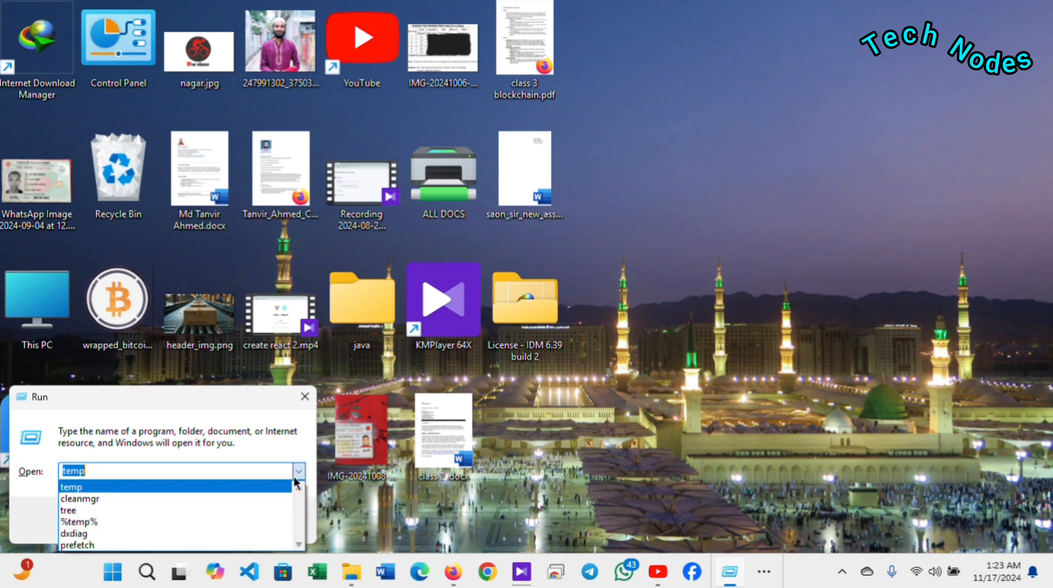
{"action": "left_click", "coordinate": [102, 524]}
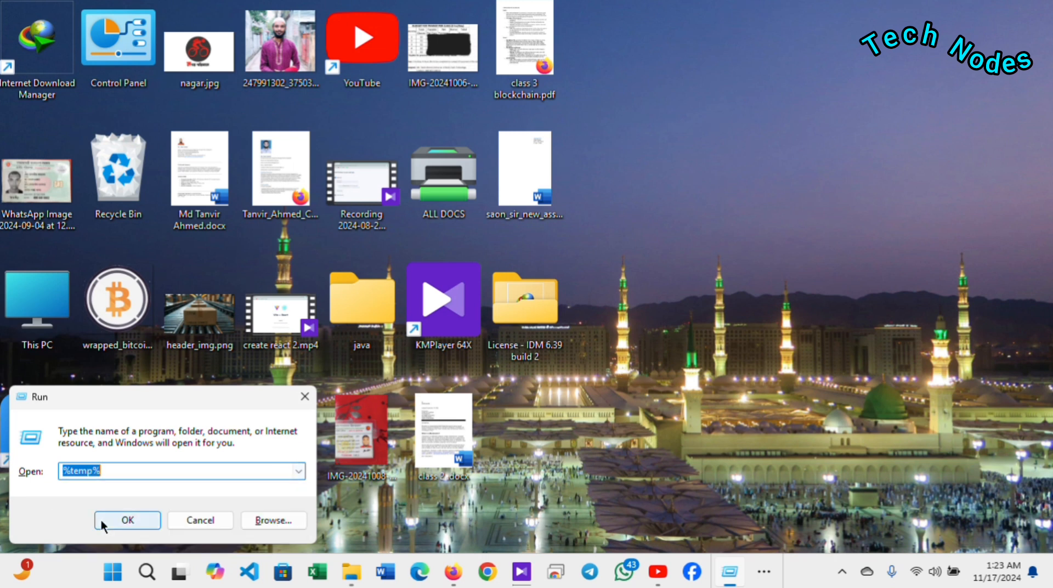
{"action": "left_click", "coordinate": [162, 476]}
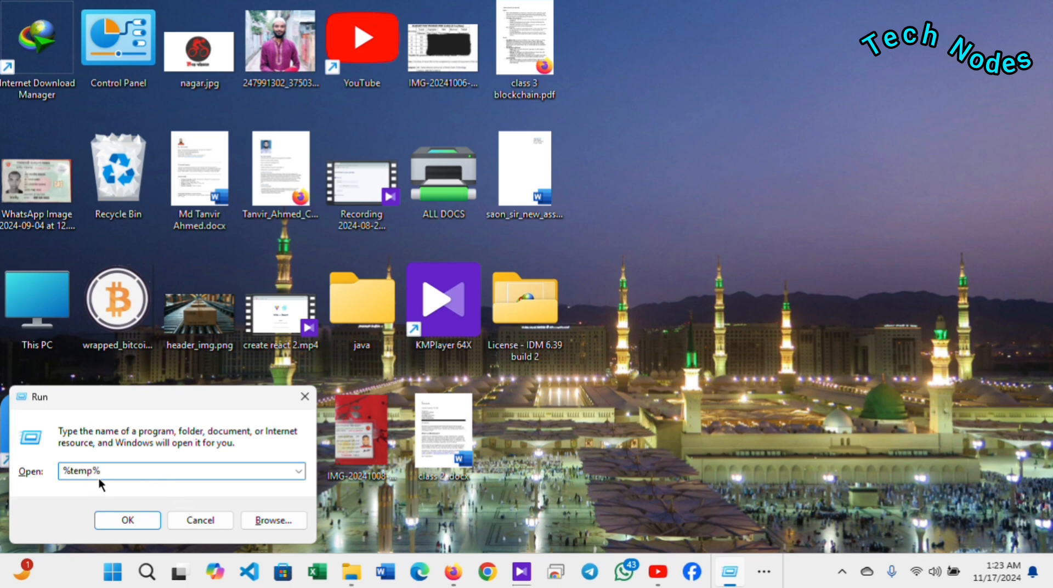
{"action": "left_click", "coordinate": [136, 521]}
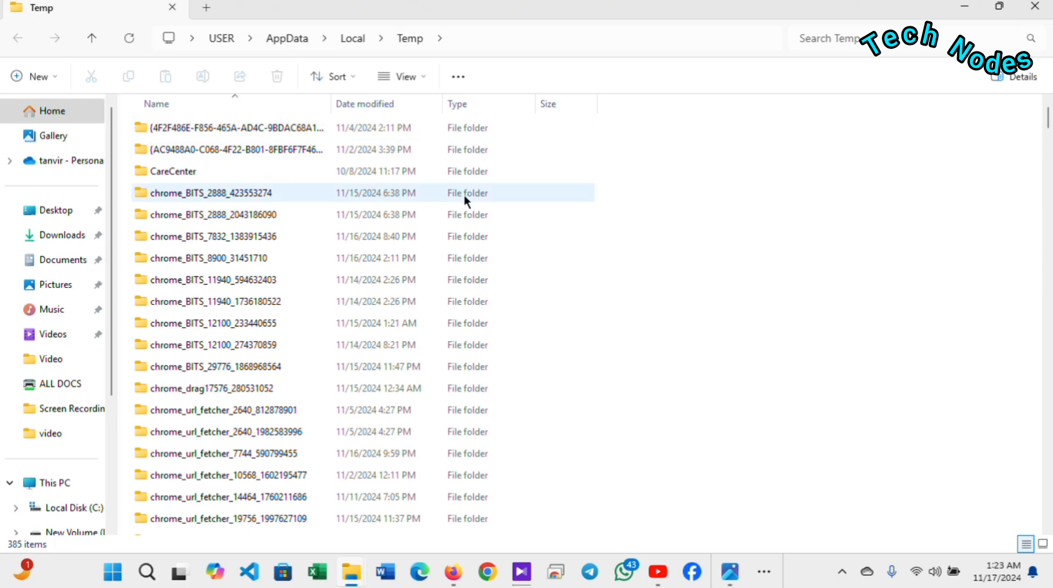
Step: Delete all items in the user's local Temp folder, skipping every item in use, and close the folder window
{"action": "scroll", "coordinate": [463, 195], "scroll_direction": "down", "scroll_amount": 20}
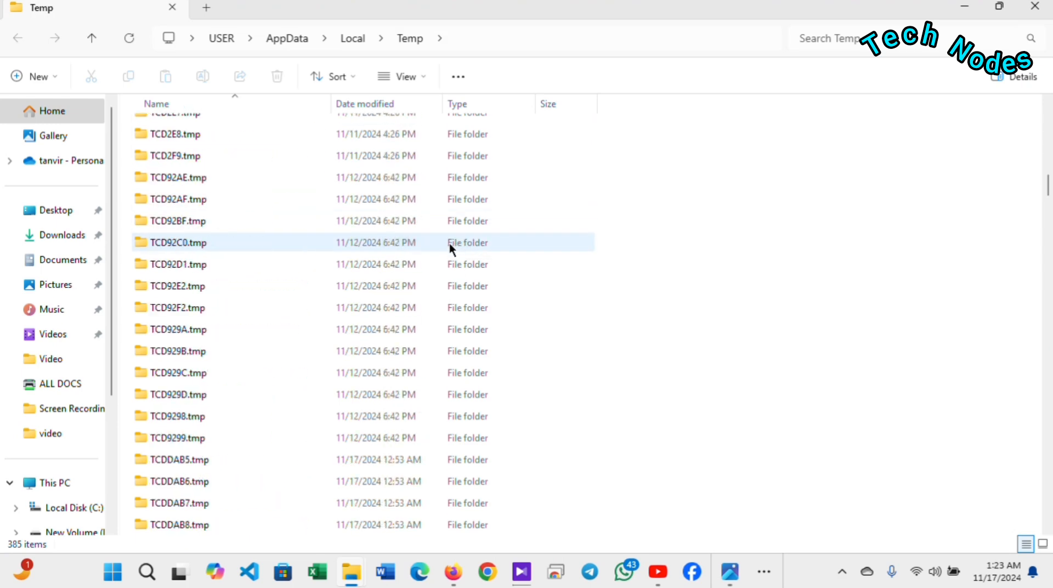
{"action": "scroll", "coordinate": [449, 246], "scroll_direction": "down", "scroll_amount": 10}
{"action": "left_click", "coordinate": [458, 198]}
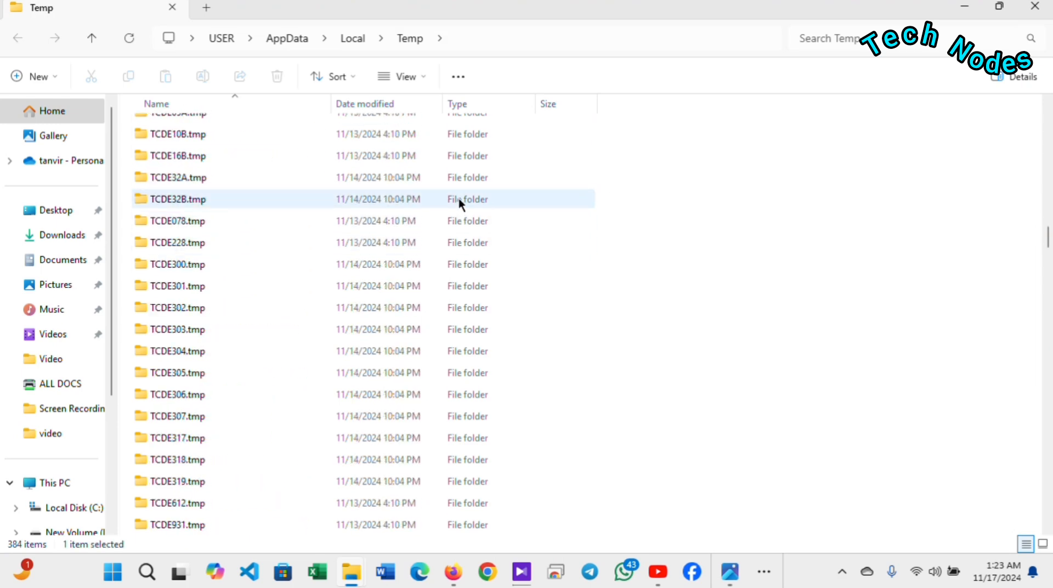
{"action": "left_click", "coordinate": [458, 201]}
{"action": "key", "text": "ctrl+a"}
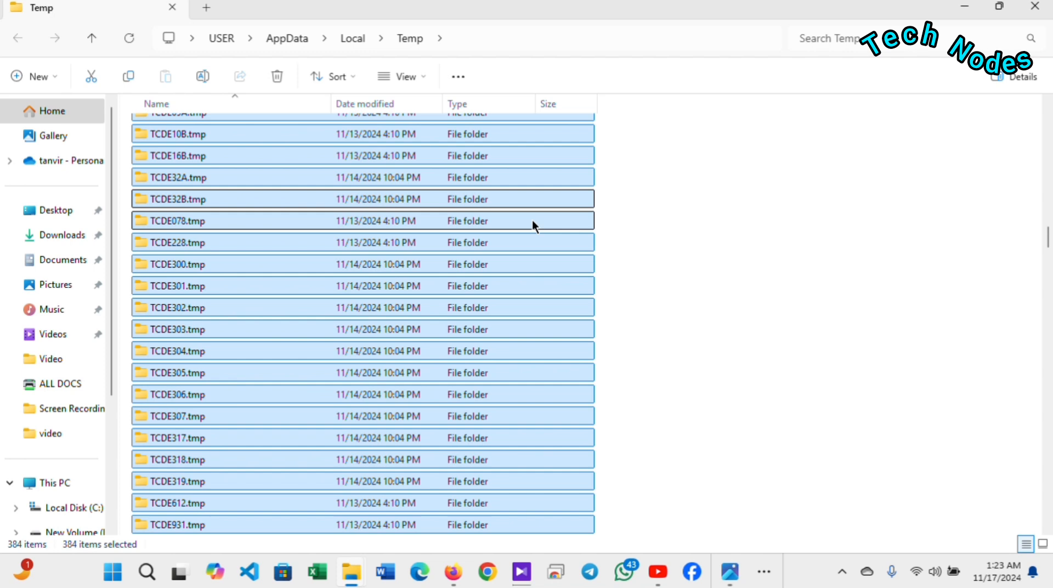
{"action": "left_click", "coordinate": [276, 76]}
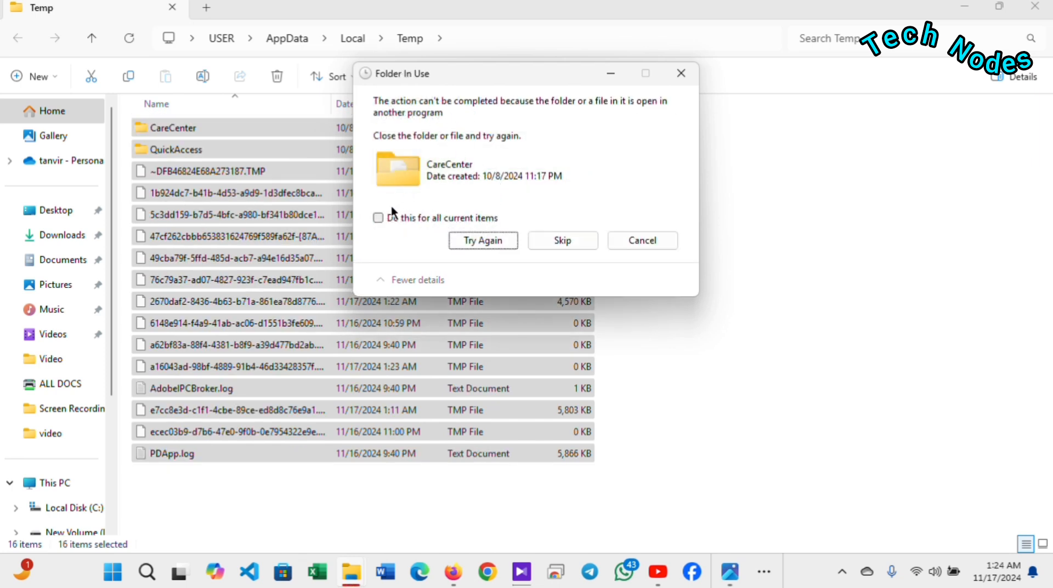
{"action": "left_click", "coordinate": [376, 217]}
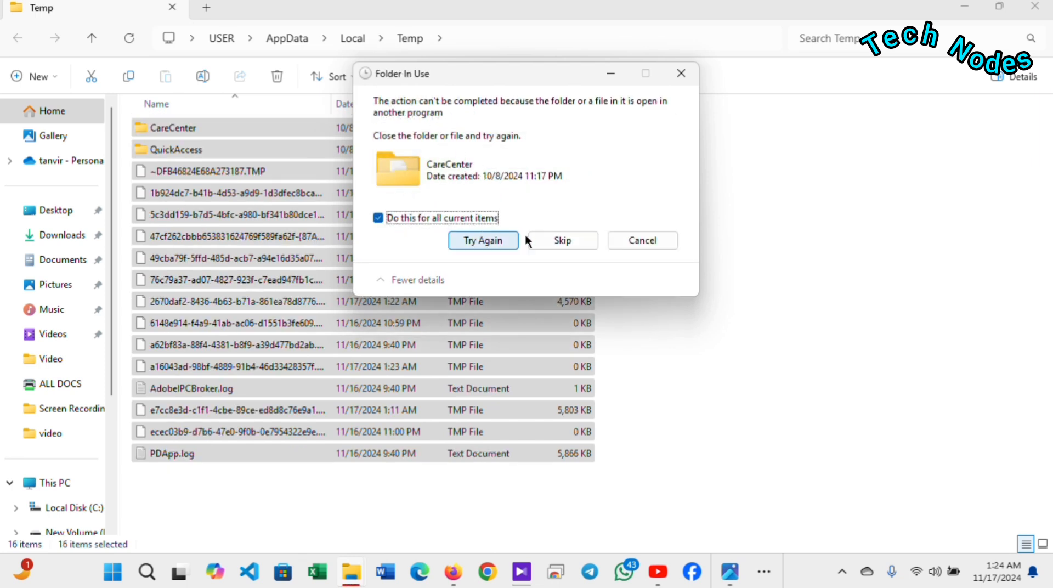
{"action": "left_click", "coordinate": [562, 240]}
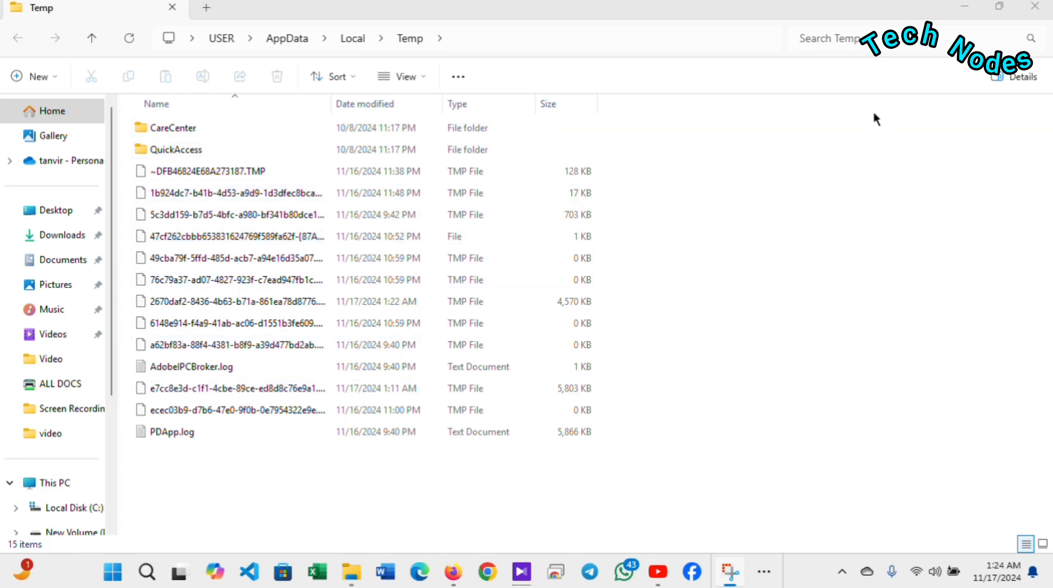
{"action": "left_click", "coordinate": [1035, 7]}
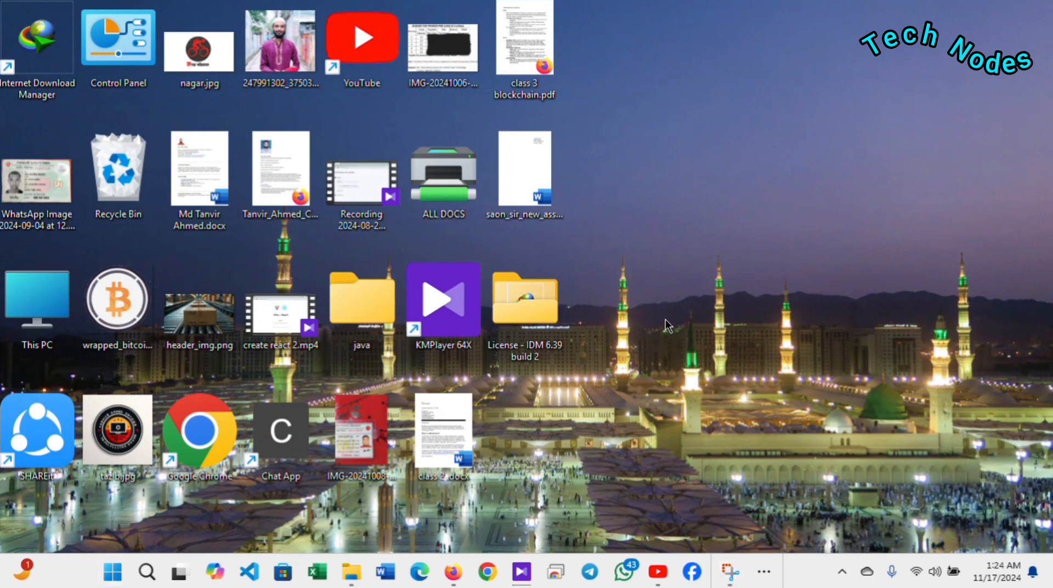
Step: Execute the tree command from the Run dialog
{"action": "key", "text": "super+r"}
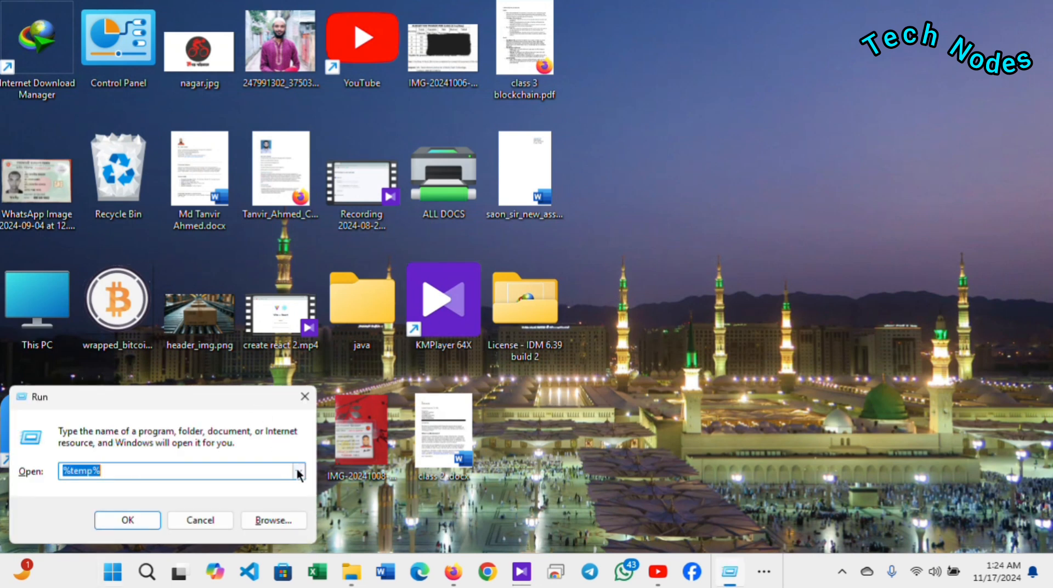
{"action": "left_click", "coordinate": [299, 471]}
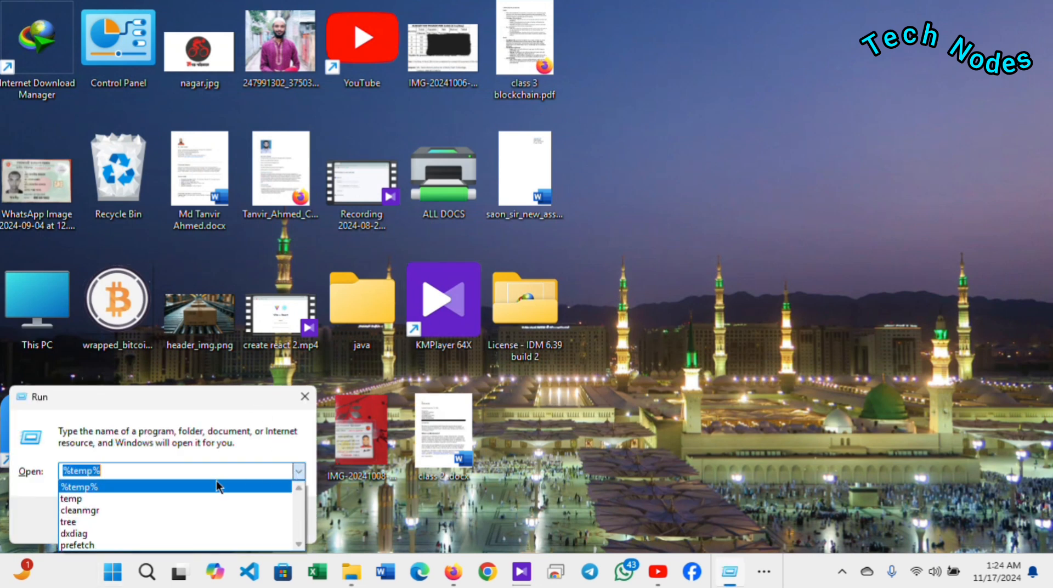
{"action": "left_click", "coordinate": [82, 521]}
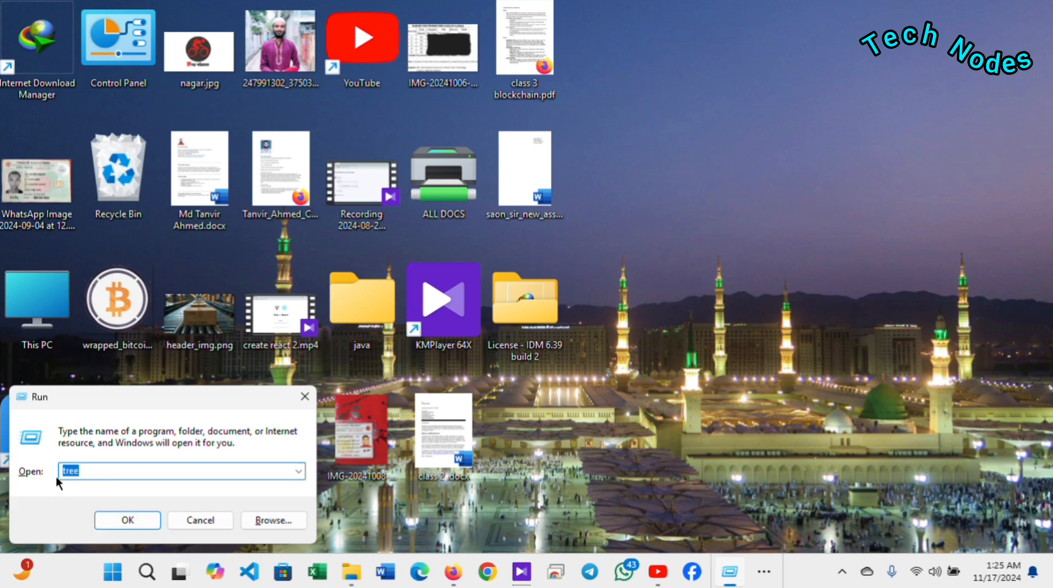
{"action": "left_click", "coordinate": [130, 520]}
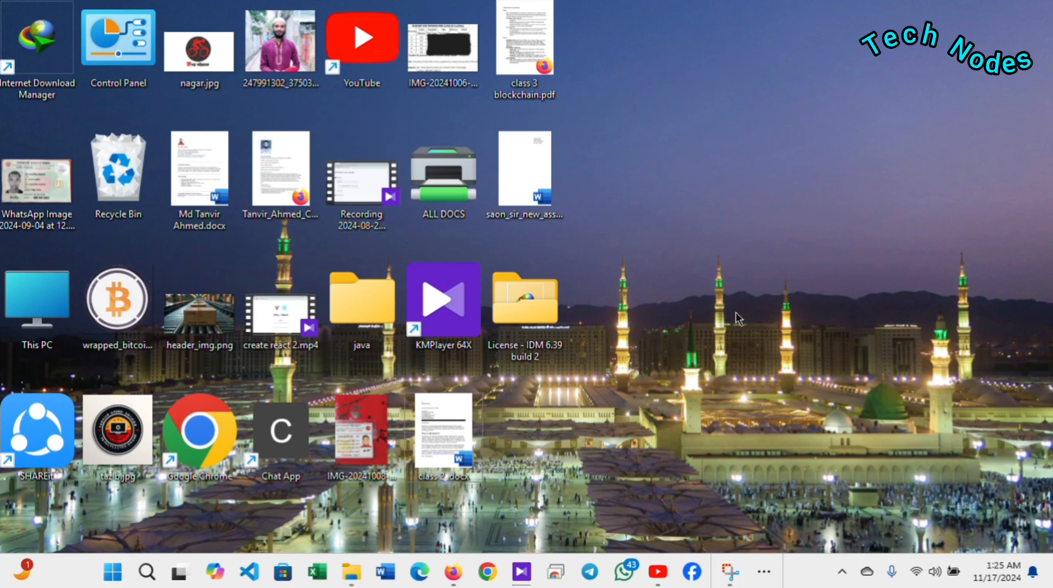
Step: Launch Disk Cleanup by running cleanmgr and choose drive C: as the drive to clean up
{"action": "key", "text": "super+r"}
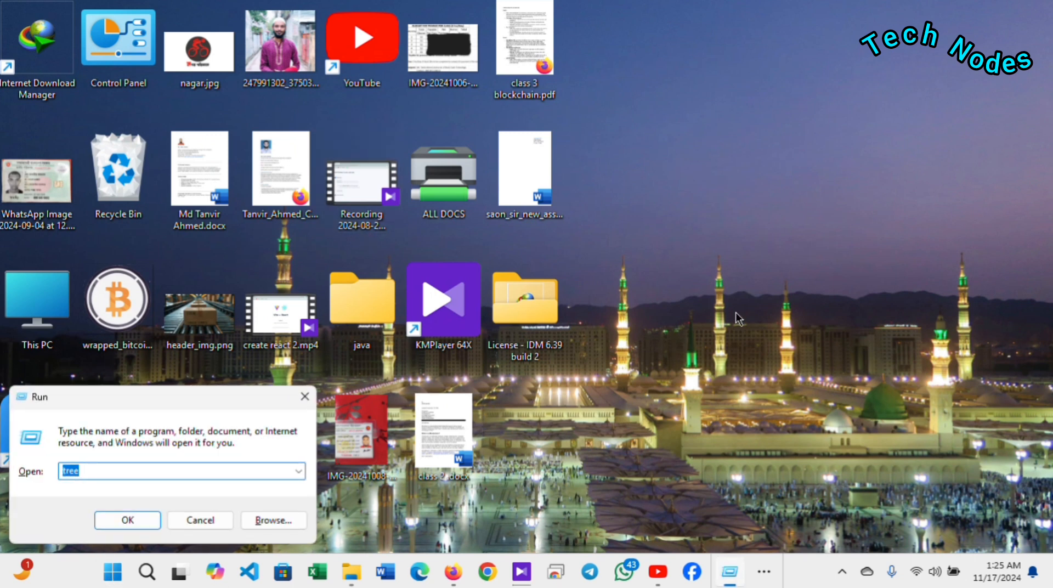
{"action": "left_click", "coordinate": [301, 469]}
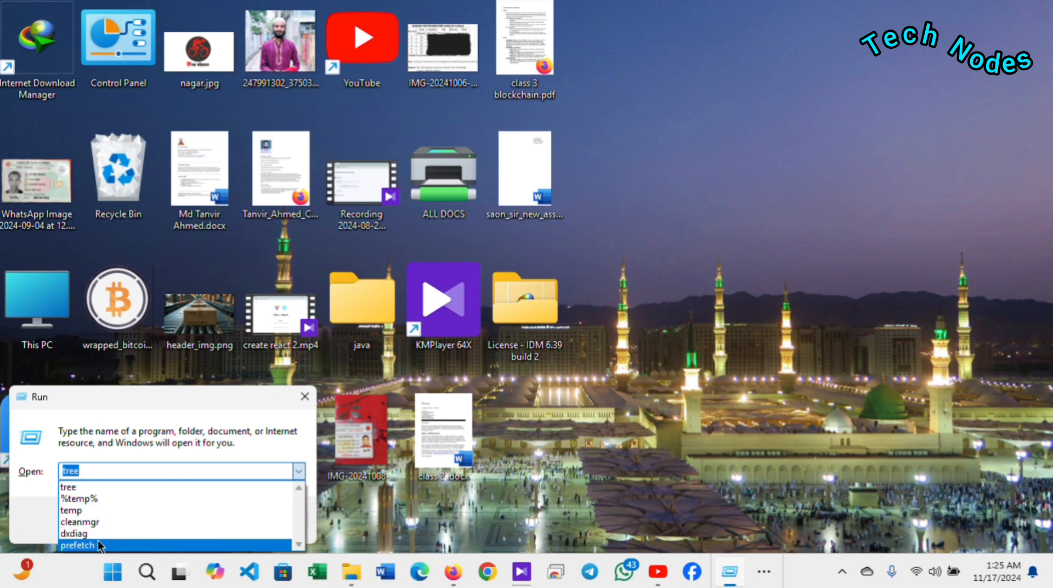
{"action": "left_click", "coordinate": [79, 521]}
{"action": "left_click", "coordinate": [173, 476]}
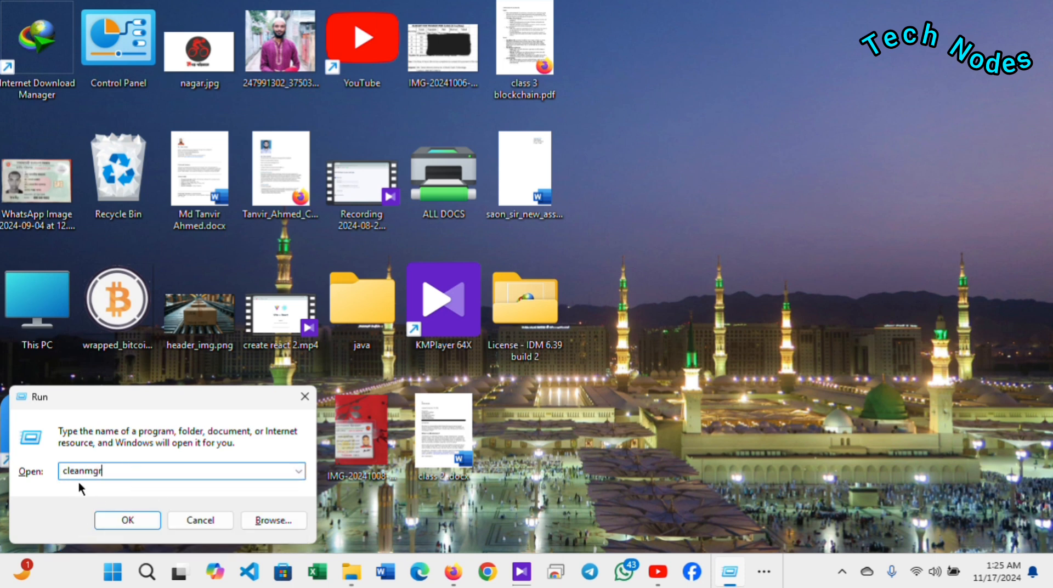
{"action": "left_click", "coordinate": [138, 516]}
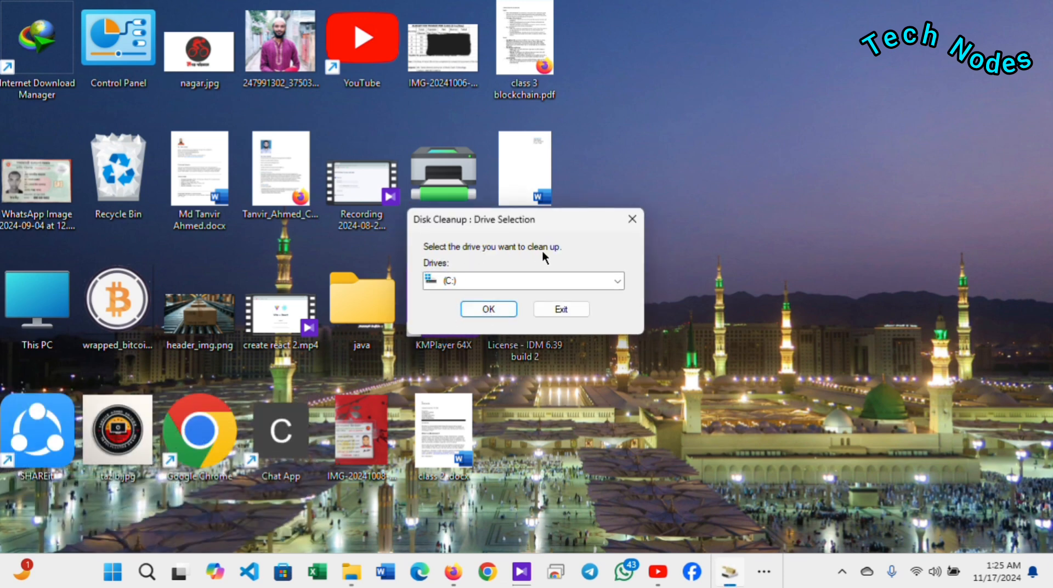
{"action": "left_click", "coordinate": [485, 308]}
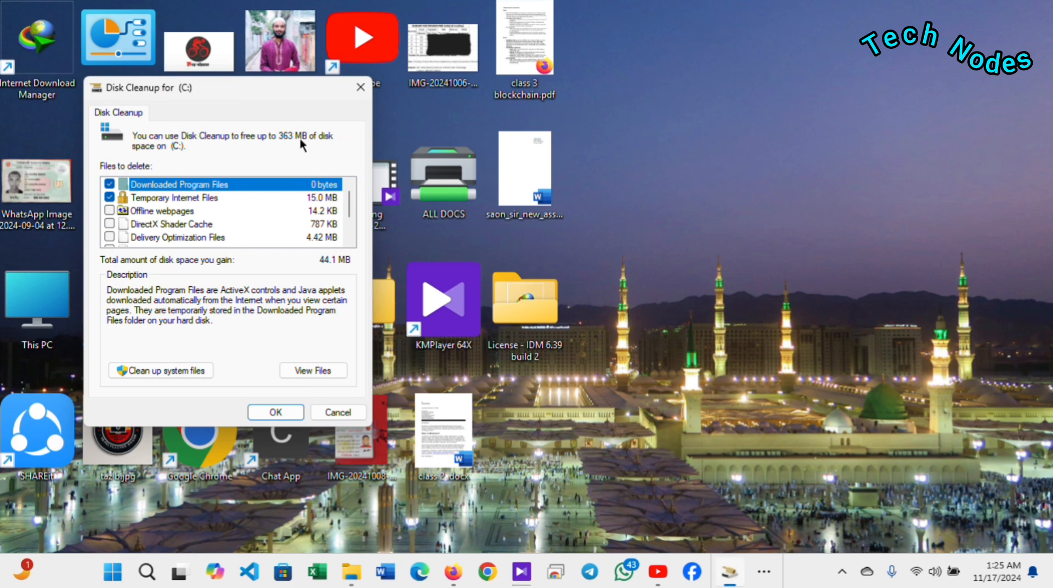
Step: Add Offline webpages, DirectX Shader Cache, Delivery Optimization Files, Recycle Bin and Temporary files to the C: cleanup and permanently delete the selected files
{"action": "left_click", "coordinate": [110, 211]}
{"action": "left_click", "coordinate": [110, 223]}
{"action": "scroll", "coordinate": [115, 230], "scroll_direction": "down", "scroll_amount": 1}
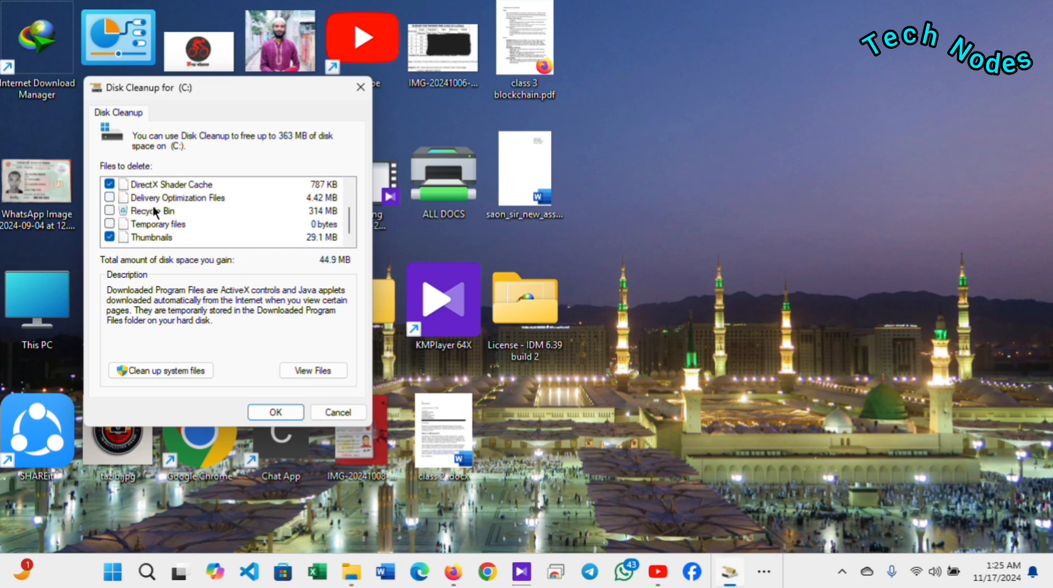
{"action": "left_click", "coordinate": [110, 198]}
{"action": "left_click", "coordinate": [109, 211]}
{"action": "left_click", "coordinate": [110, 224]}
{"action": "left_click", "coordinate": [280, 411]}
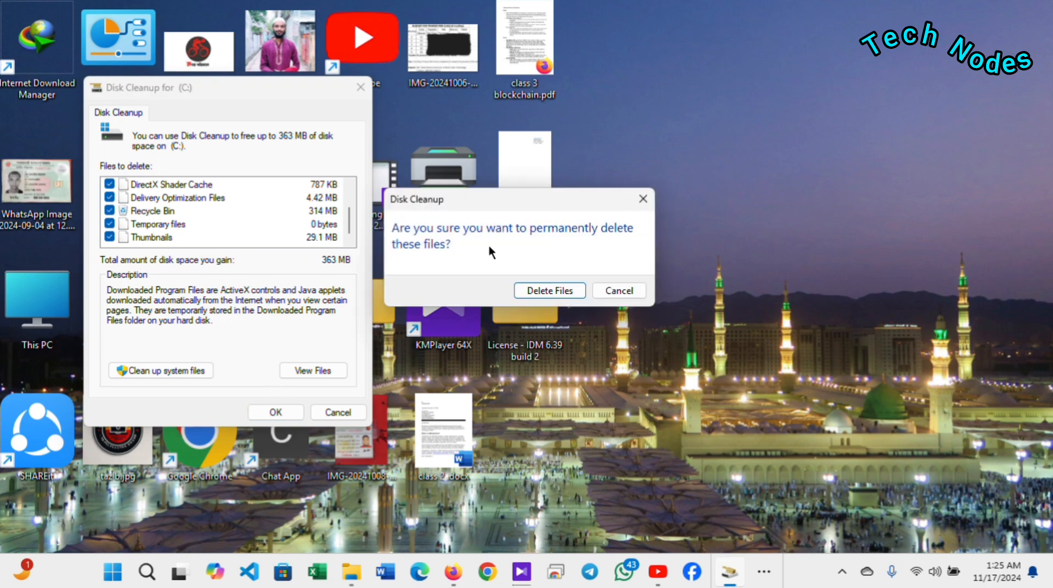
{"action": "left_click", "coordinate": [548, 290]}
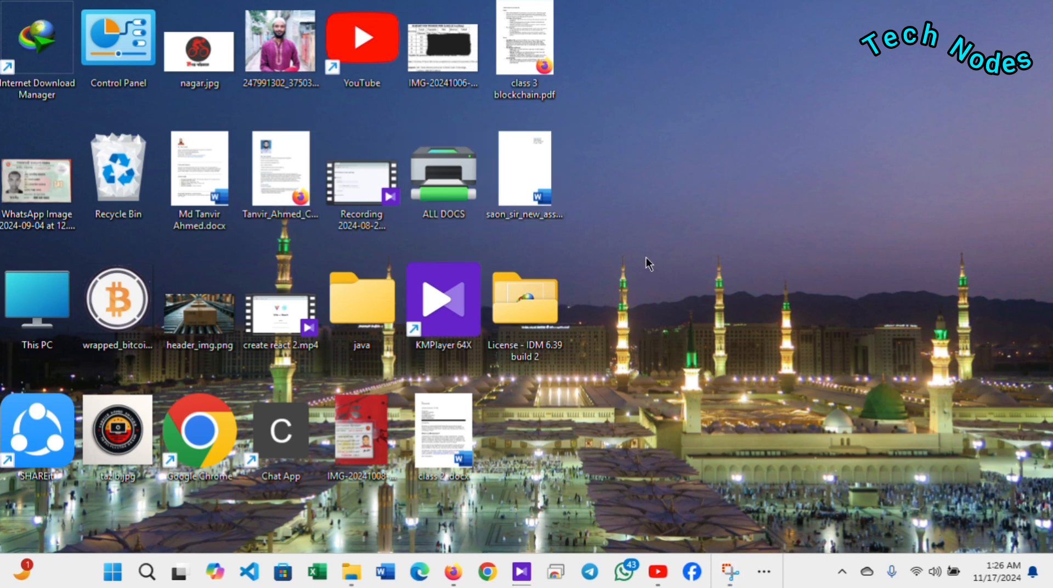
Step: Launch the DirectX Diagnostic Tool by choosing dxdiag from the Run dialog's command history
{"action": "key", "text": "super+r"}
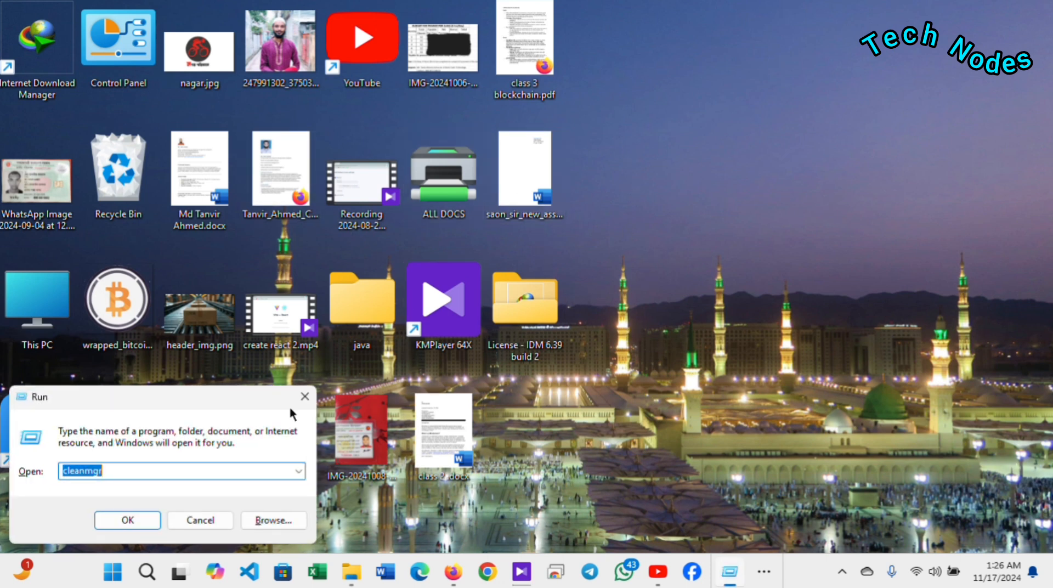
{"action": "left_click", "coordinate": [299, 470]}
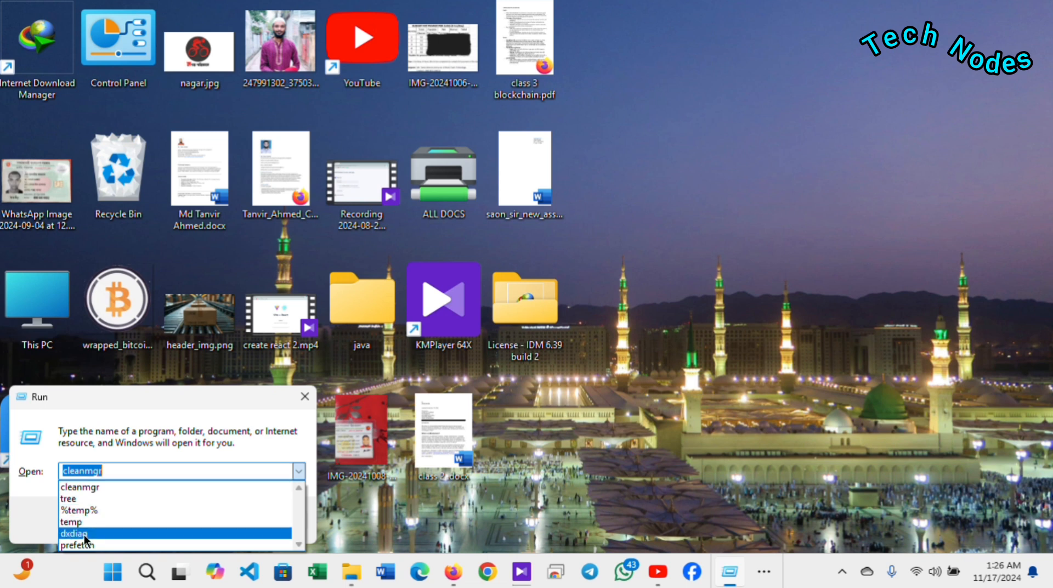
{"action": "left_click", "coordinate": [114, 534]}
{"action": "left_click", "coordinate": [110, 476]}
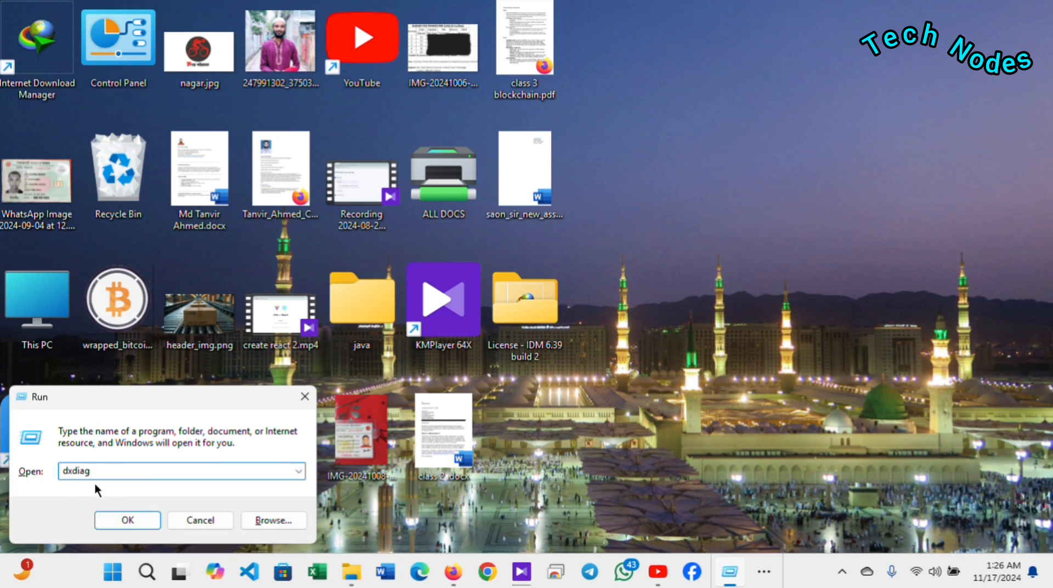
{"action": "left_click", "coordinate": [131, 520]}
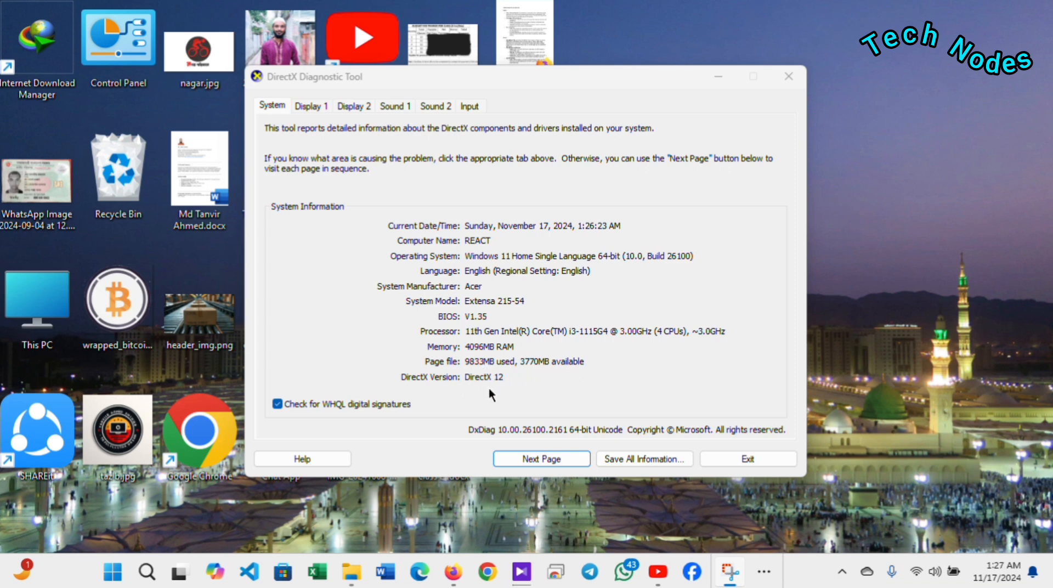
Step: Examine the display, sound and input device pages of the DirectX Diagnostic Tool in sequence
{"action": "left_click", "coordinate": [547, 454]}
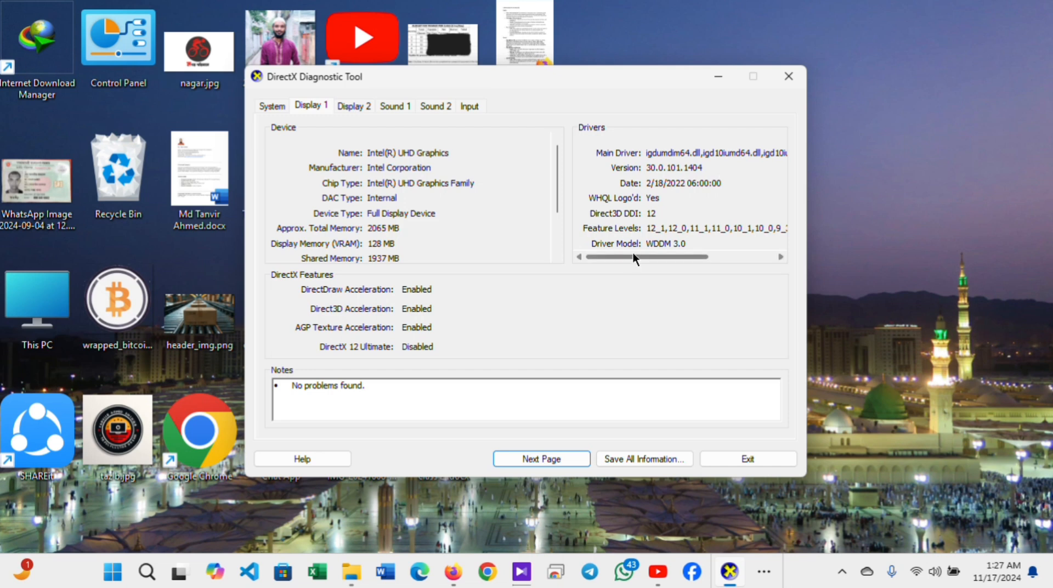
{"action": "left_click_drag", "start_coordinate": [634, 253], "coordinate": [624, 193]}
{"action": "left_click", "coordinate": [562, 455]}
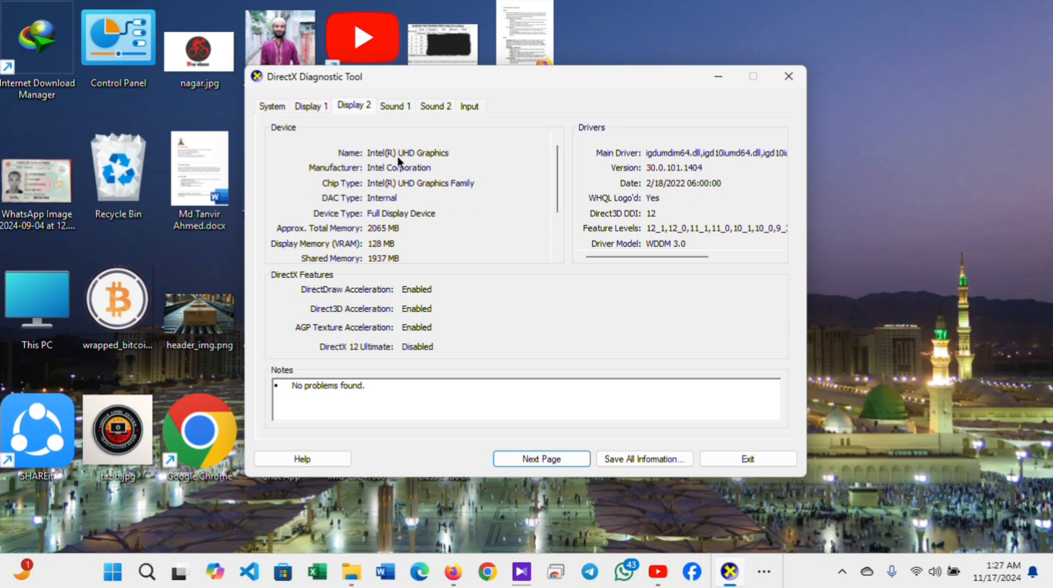
{"action": "left_click", "coordinate": [557, 461]}
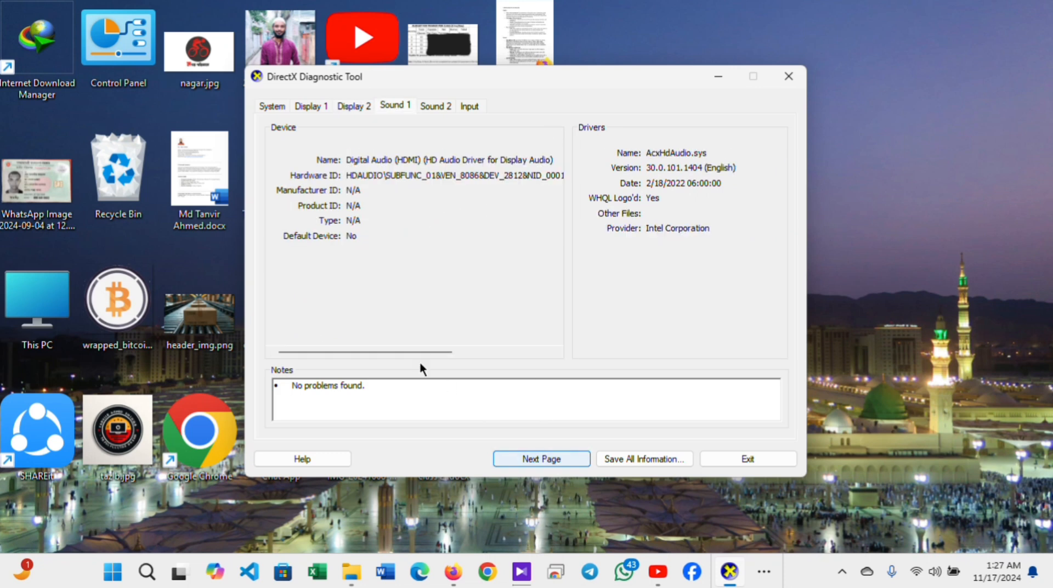
{"action": "left_click", "coordinate": [537, 457]}
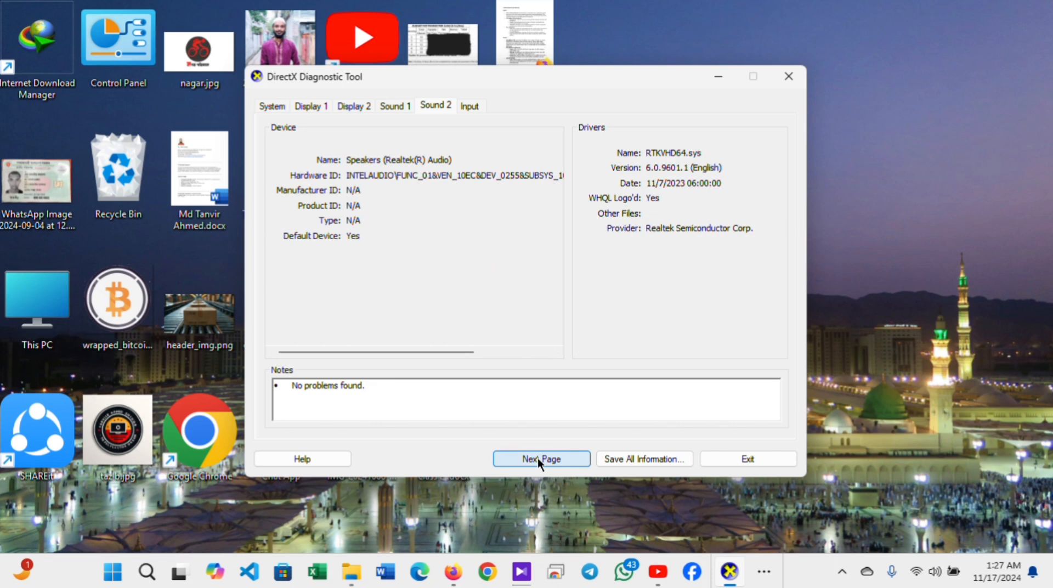
{"action": "left_click", "coordinate": [537, 457]}
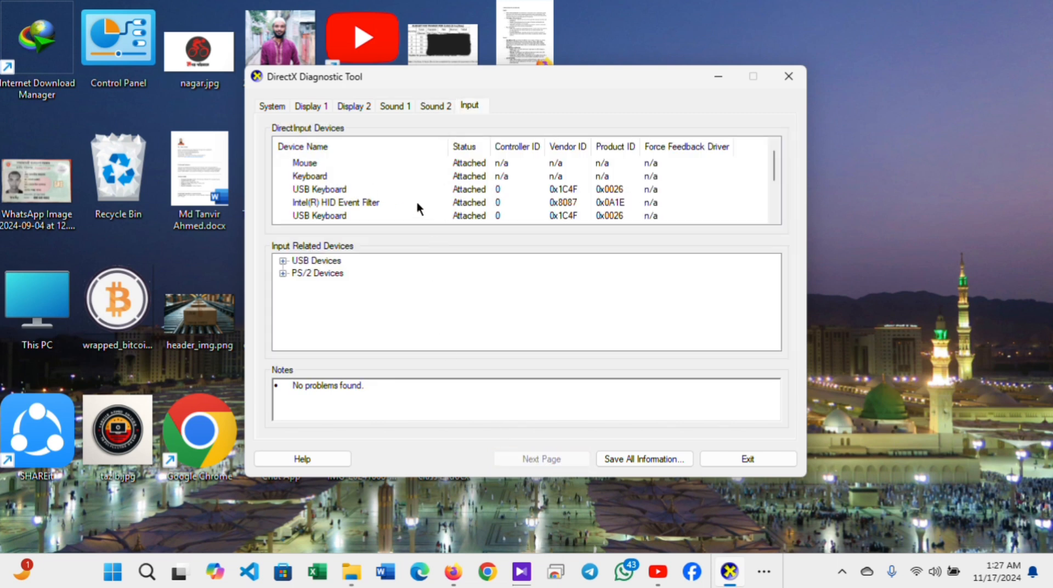
{"action": "scroll", "coordinate": [422, 185], "scroll_direction": "down", "scroll_amount": 2}
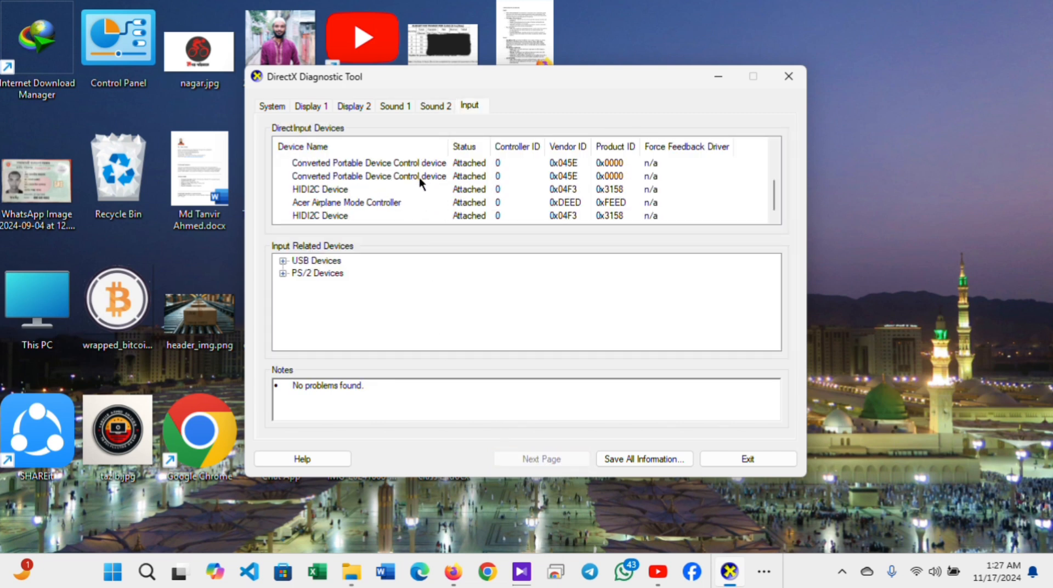
Step: Save all diagnostic information as DxDiag.txt in the desktop's ALL DOCS folder and exit the diagnostic tool
{"action": "left_click", "coordinate": [654, 450]}
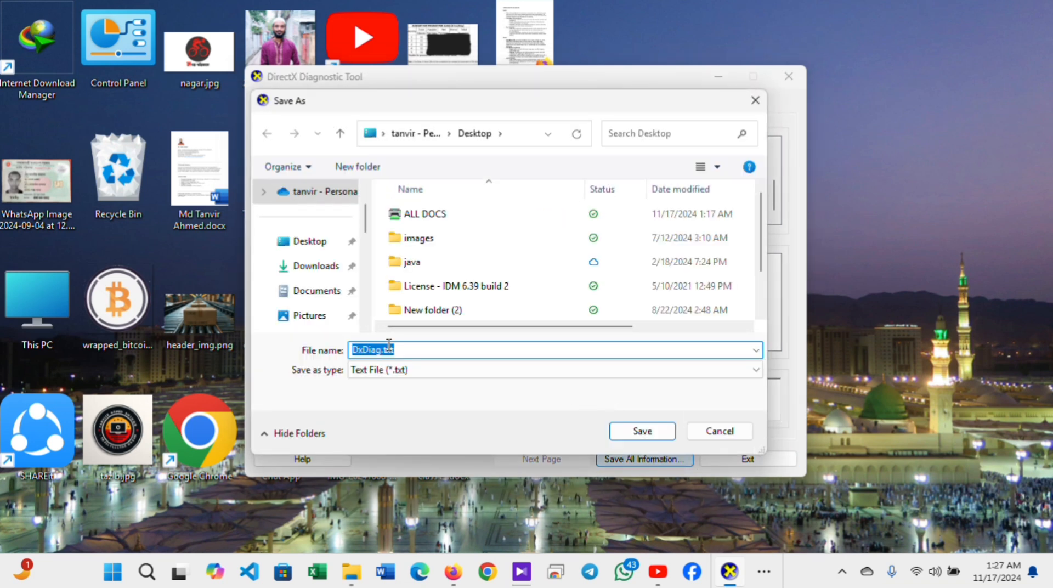
{"action": "key", "text": "shift+Tab"}
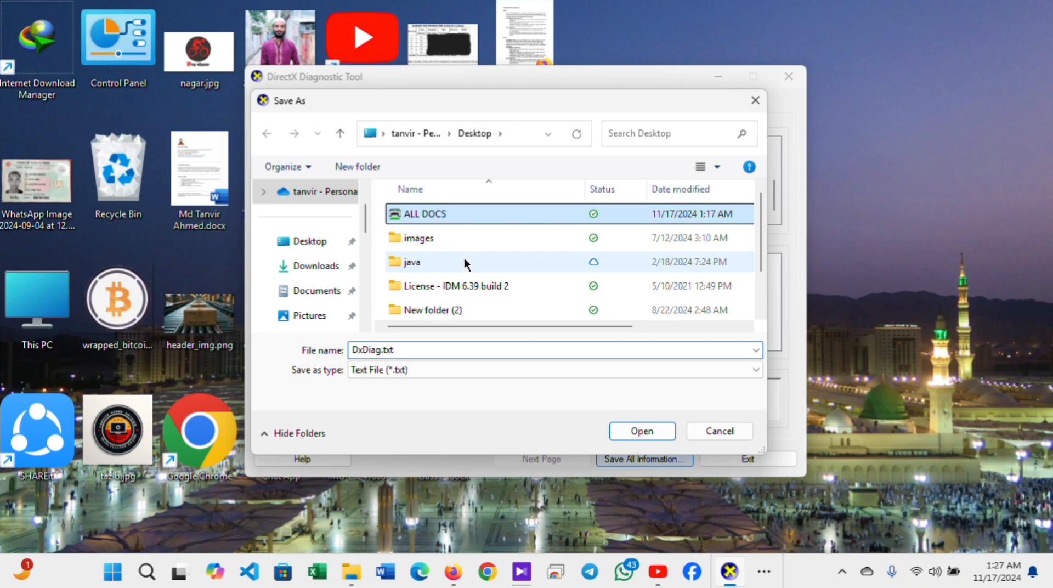
{"action": "left_click", "coordinate": [642, 431]}
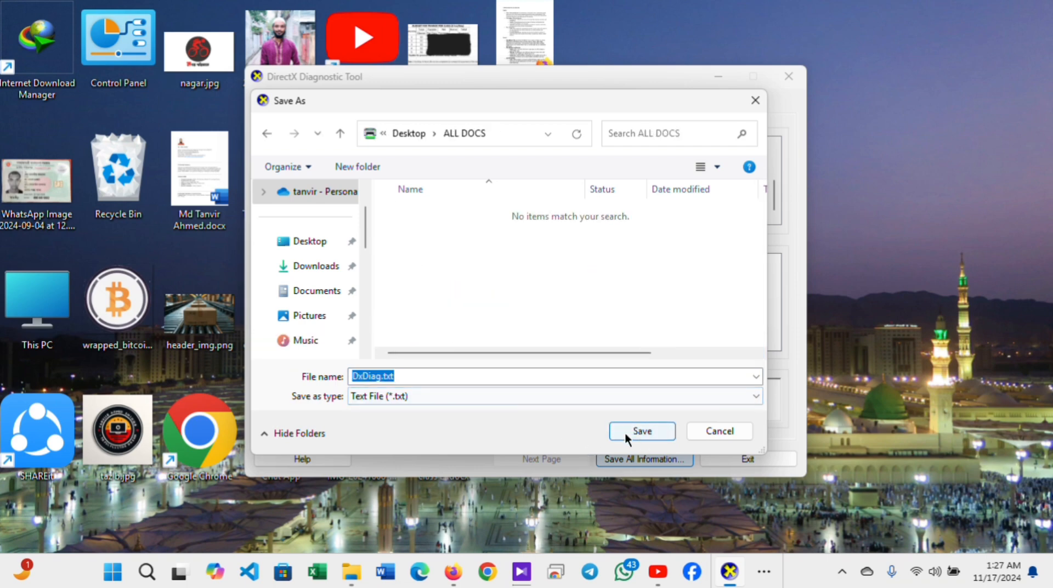
{"action": "left_click", "coordinate": [639, 432]}
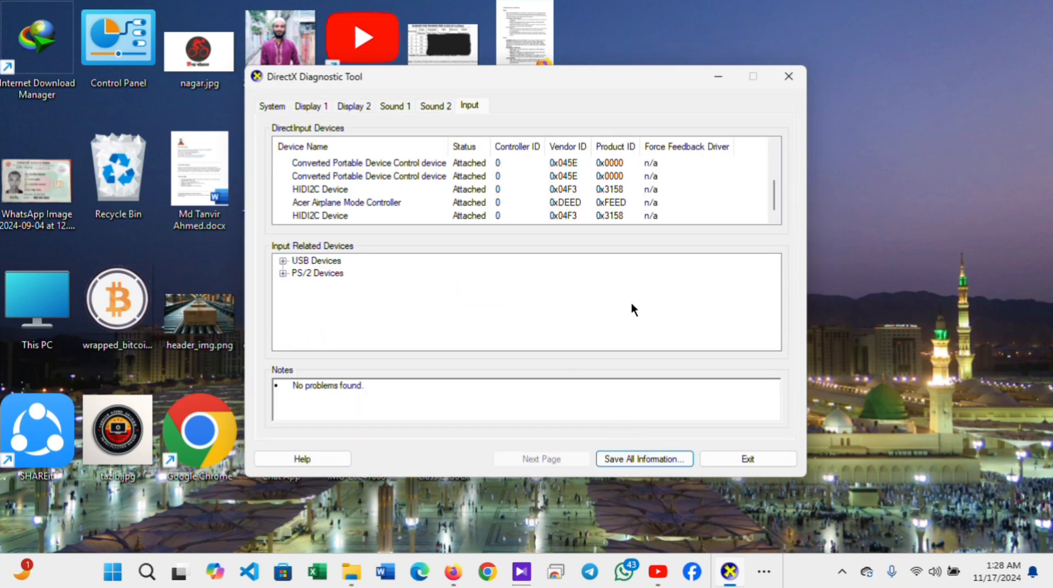
{"action": "left_click", "coordinate": [744, 459]}
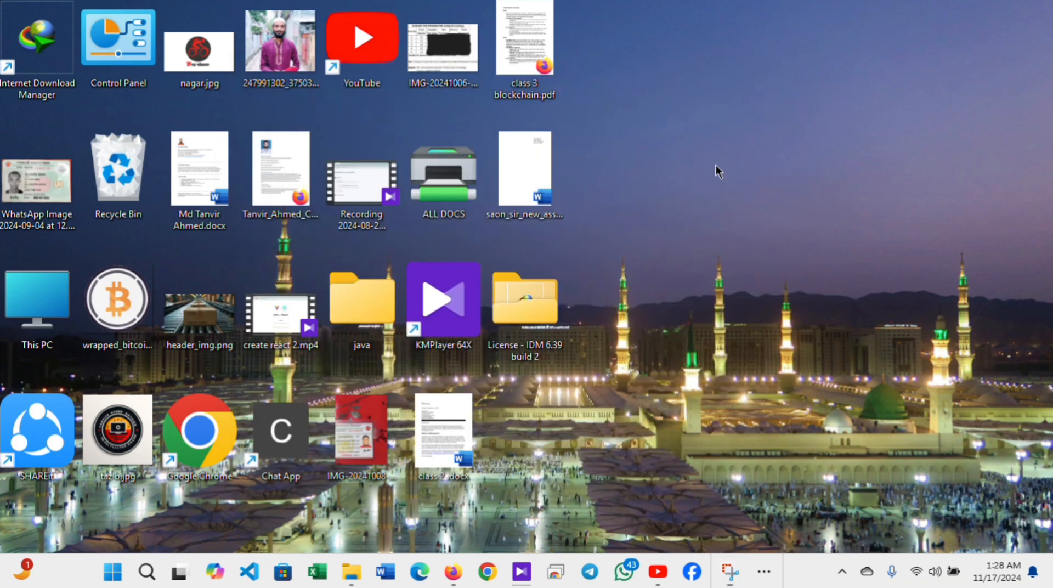
Step: Open the Windows Prefetch folder by running prefetch and grant permanent access to it
{"action": "key", "text": "super+r"}
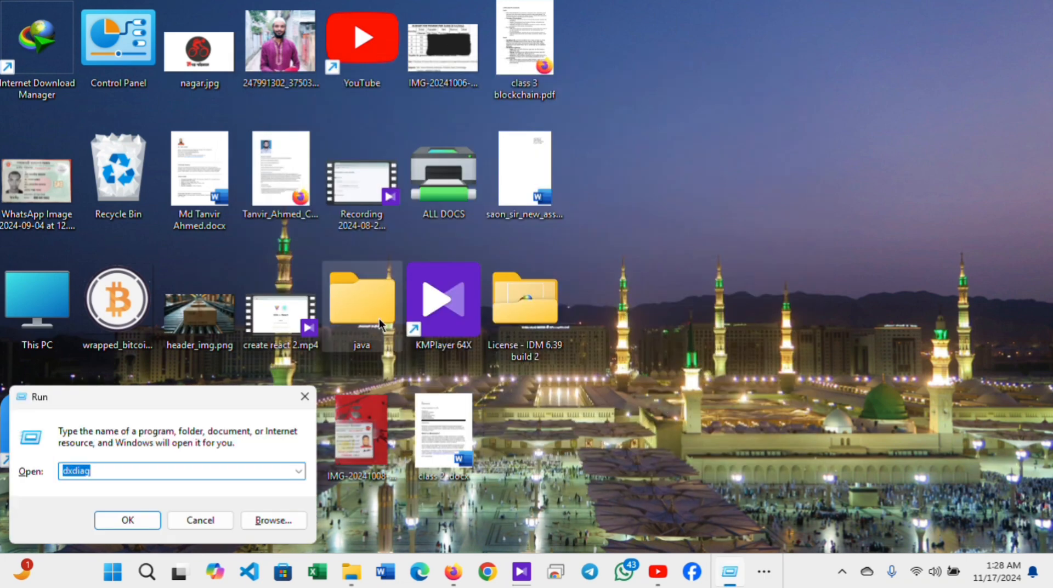
{"action": "left_click", "coordinate": [298, 470]}
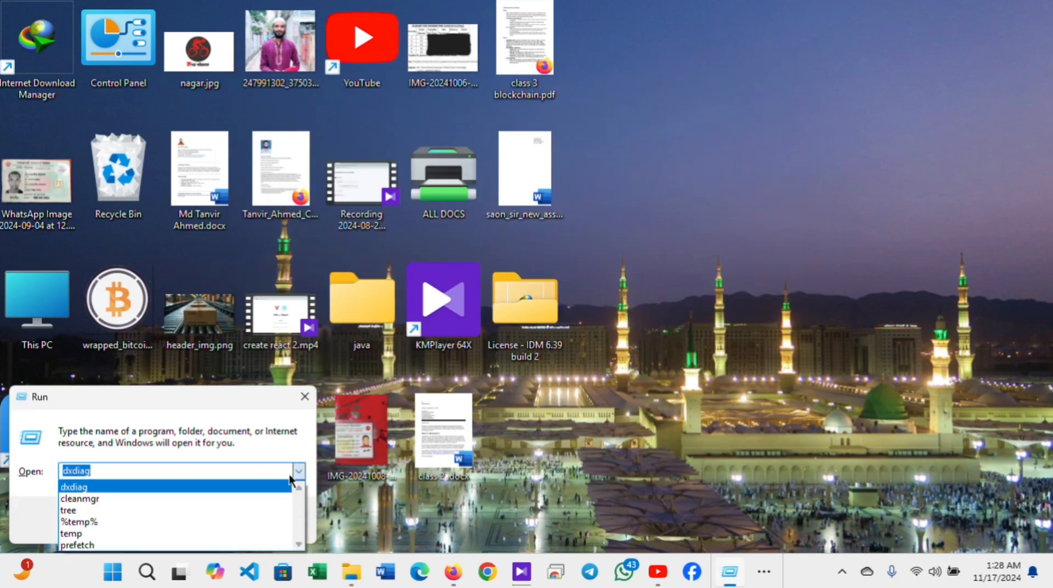
{"action": "left_click", "coordinate": [69, 545]}
{"action": "left_click", "coordinate": [100, 518]}
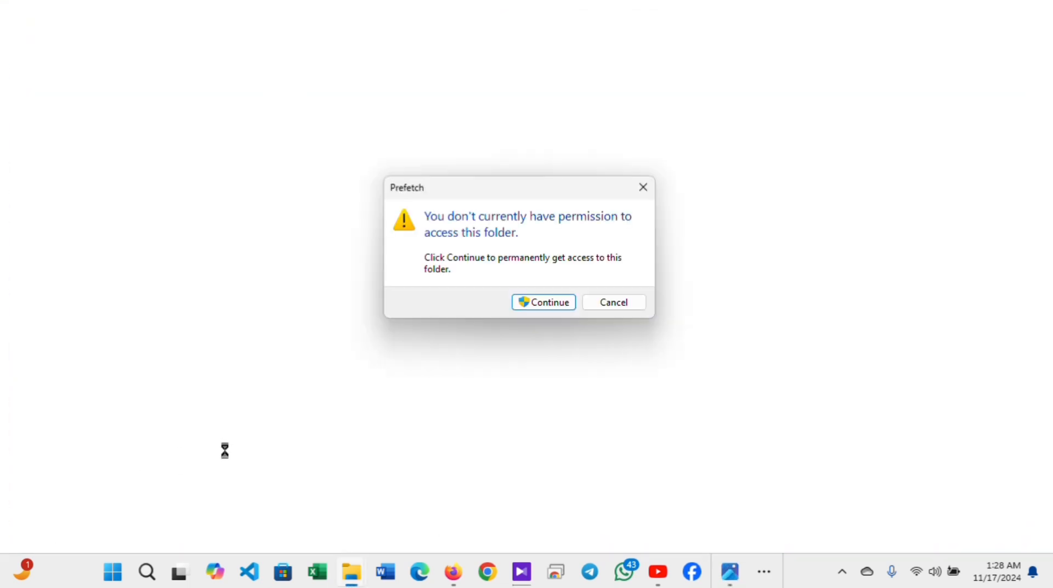
{"action": "left_click", "coordinate": [537, 296]}
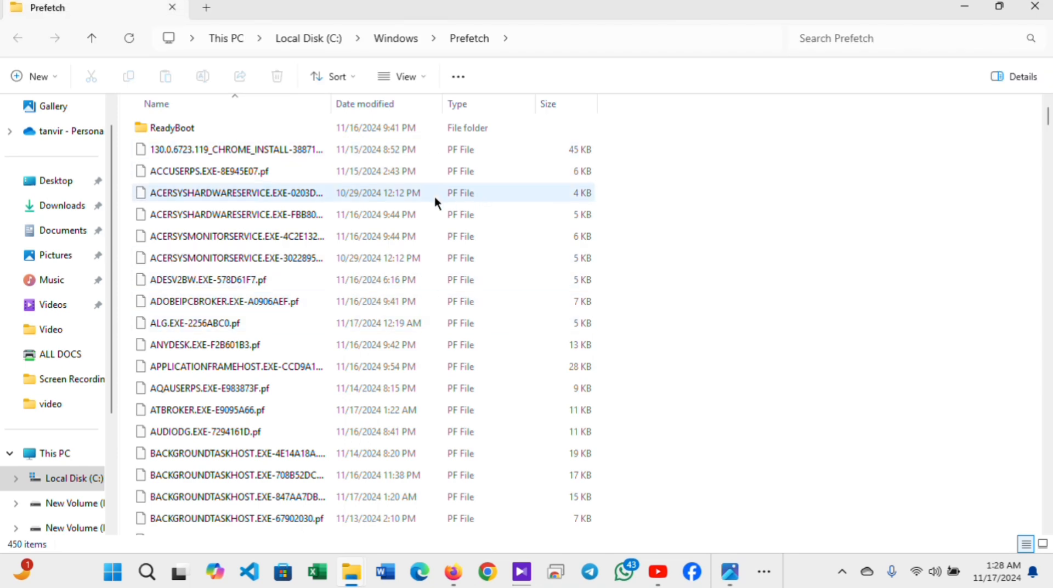
Step: Select all items in the Prefetch folder
{"action": "scroll", "coordinate": [441, 230], "scroll_direction": "down", "scroll_amount": 5}
{"action": "scroll", "coordinate": [442, 236], "scroll_direction": "down", "scroll_amount": 12}
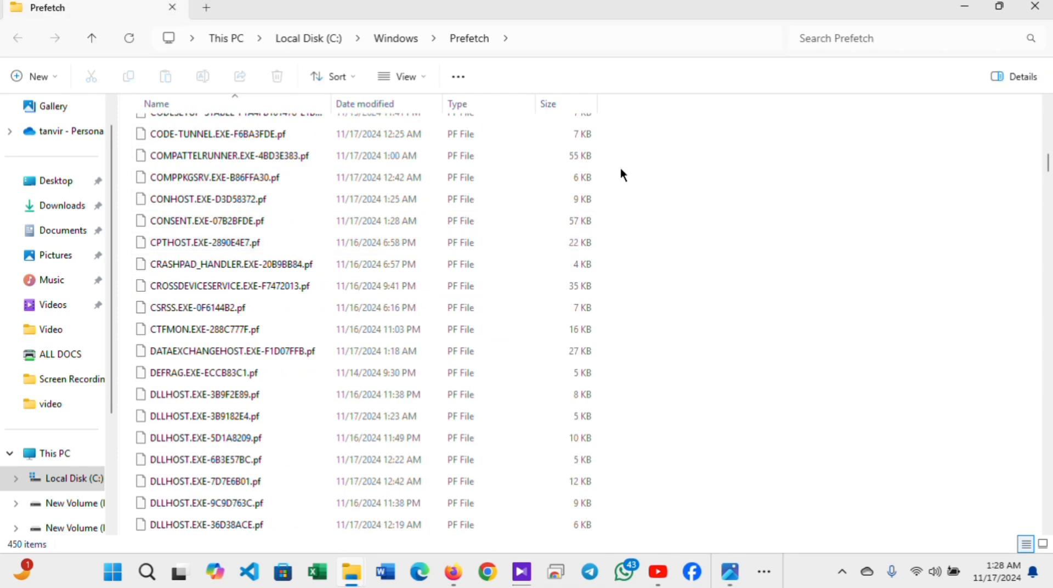
{"action": "left_click", "coordinate": [522, 183]}
{"action": "key", "text": "ctrl+a"}
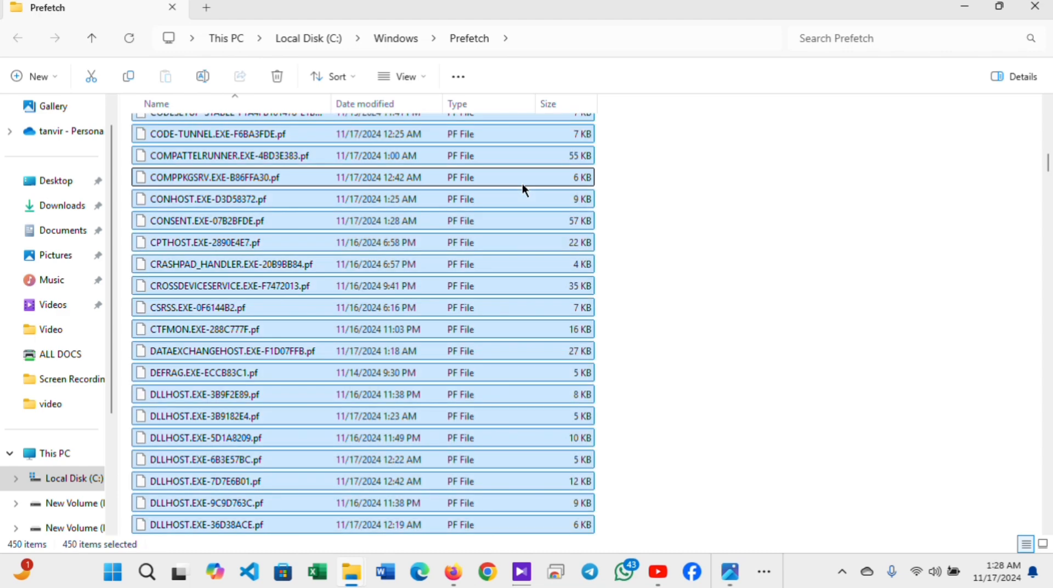
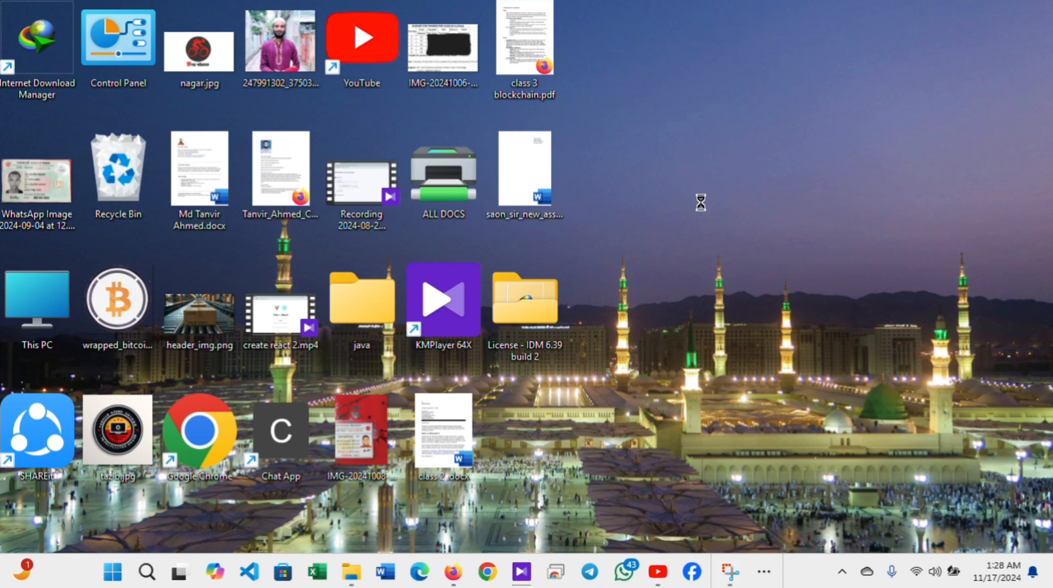
Step: Refresh the desktop
{"action": "right_click", "coordinate": [697, 223]}
{"action": "left_click", "coordinate": [720, 220]}
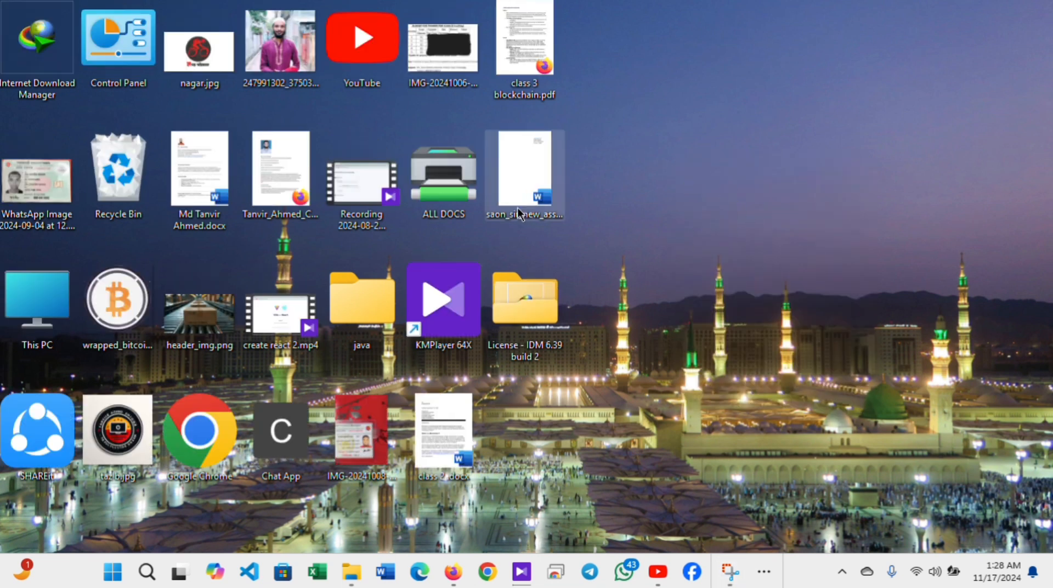